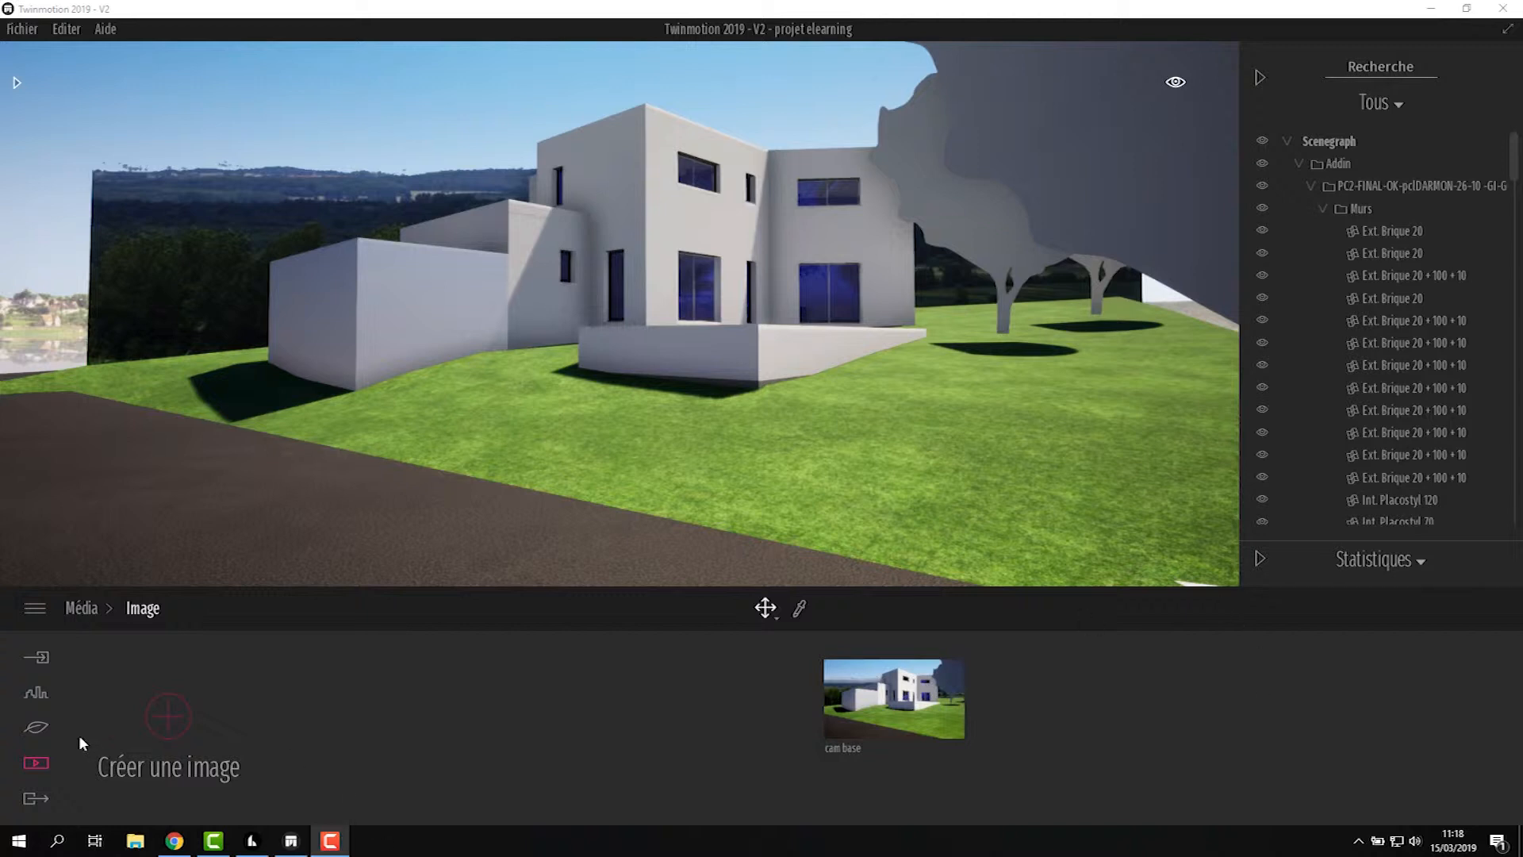
Open the Nature location settings and set the project's location by searching for lyon.
{"action": "left_click", "coordinate": [37, 729]}
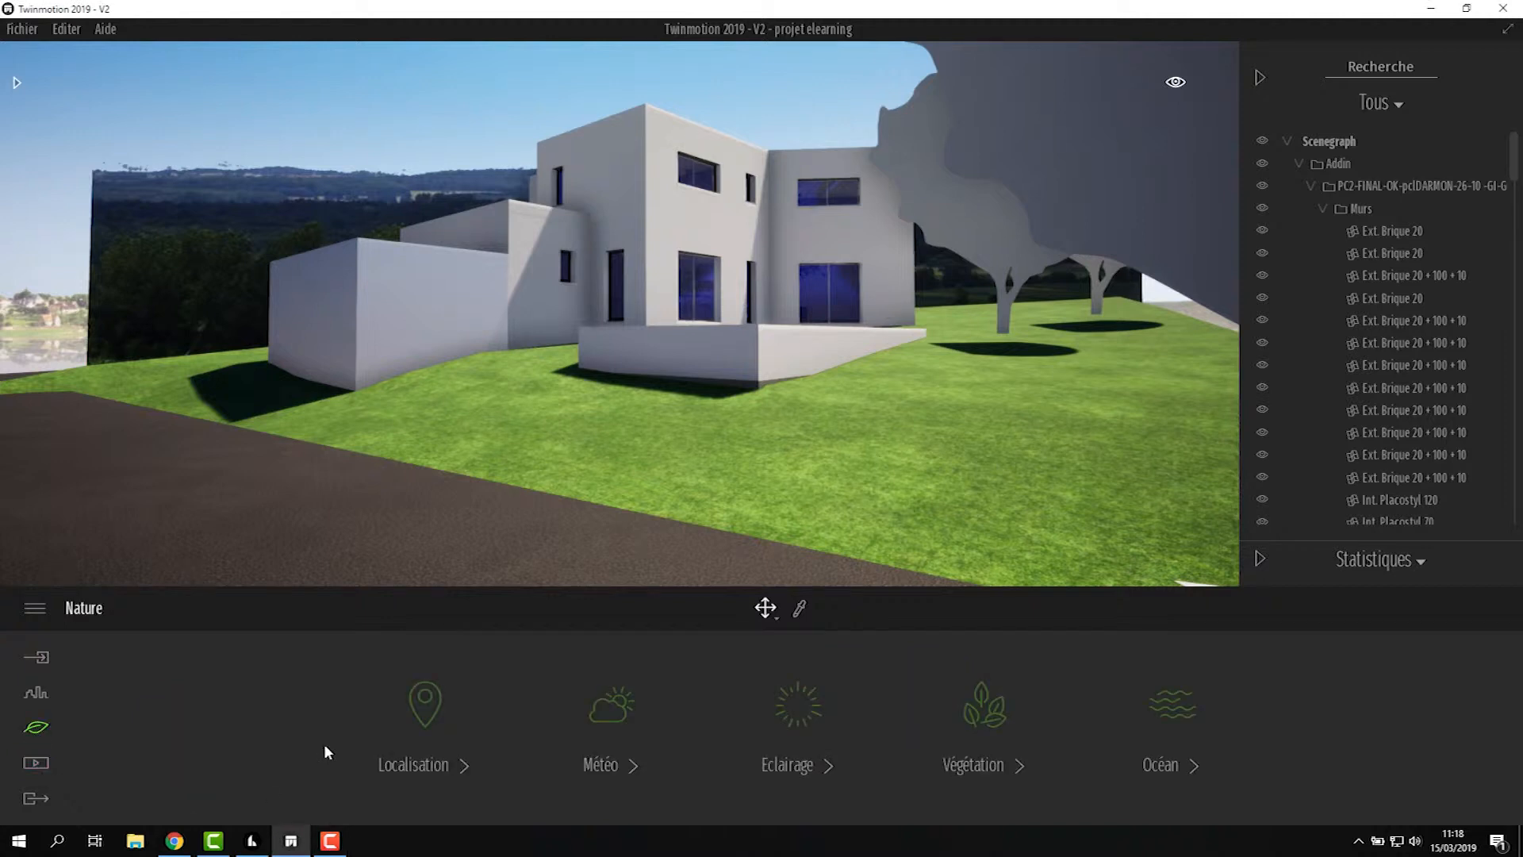
{"action": "left_click", "coordinate": [425, 704]}
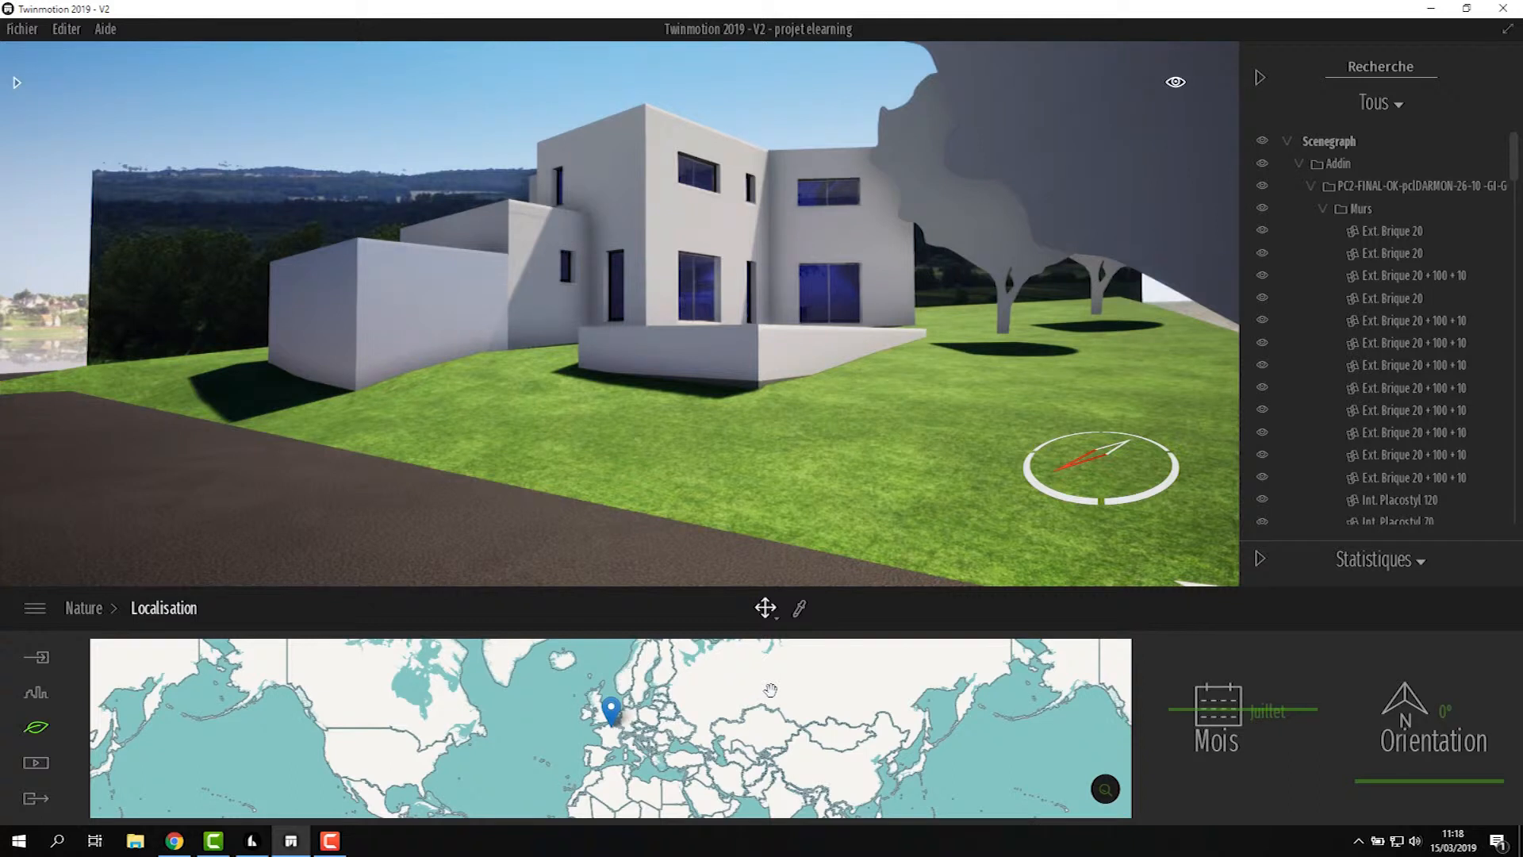
{"action": "left_click", "coordinate": [1105, 790]}
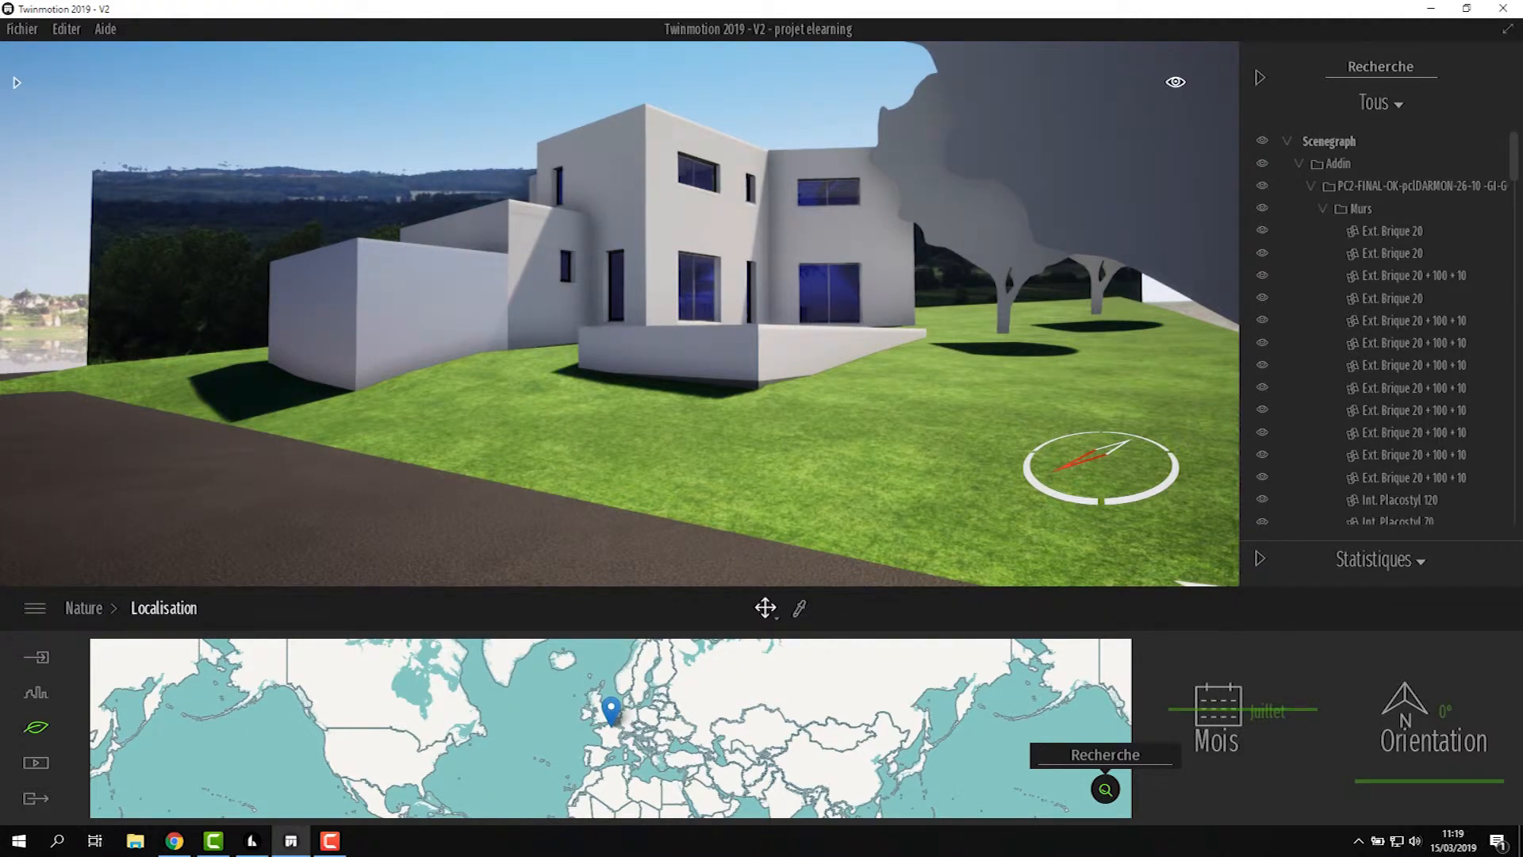
{"action": "type", "text": "lyon"}
{"action": "left_click", "coordinate": [1113, 689]}
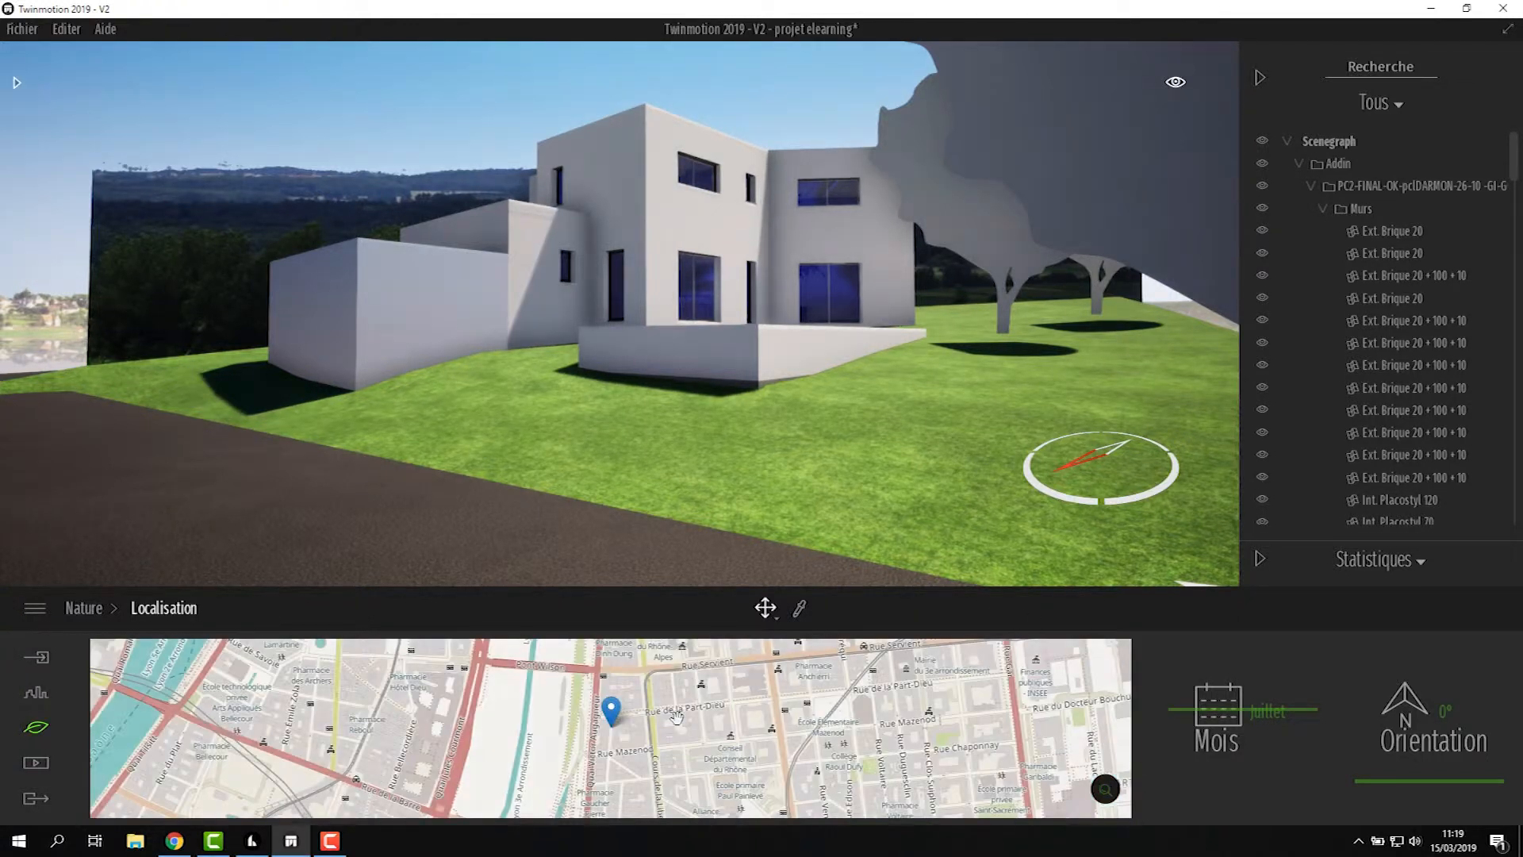
Move the location marker west of Lyon, just northwest of Tassin-la-Demi-Lune.
{"action": "scroll", "coordinate": [557, 714], "scroll_direction": "down", "scroll_amount": 4}
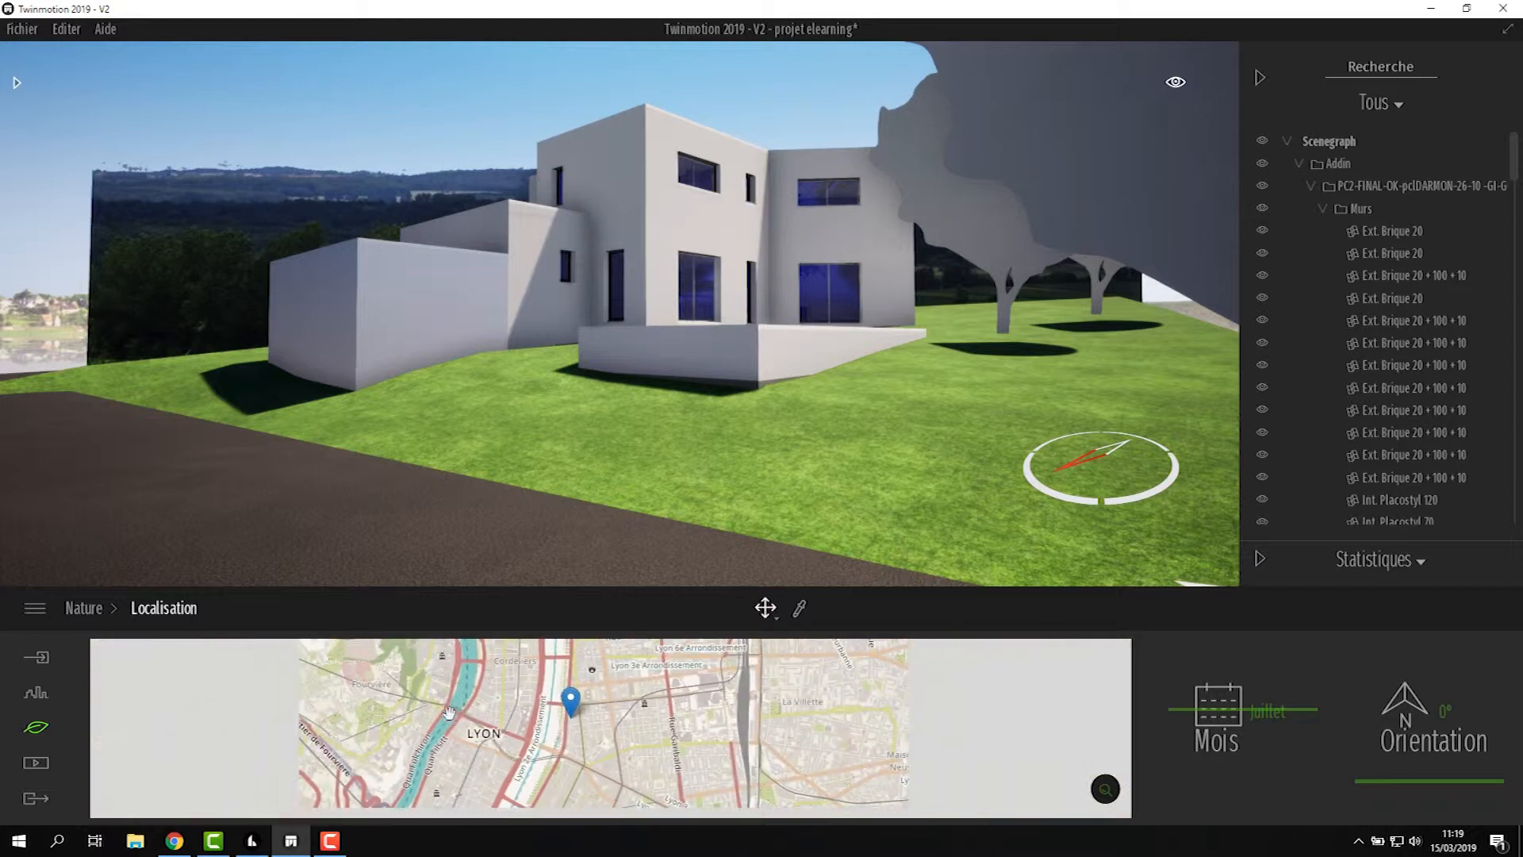
{"action": "left_click_drag", "start_coordinate": [557, 714], "coordinate": [693, 741]}
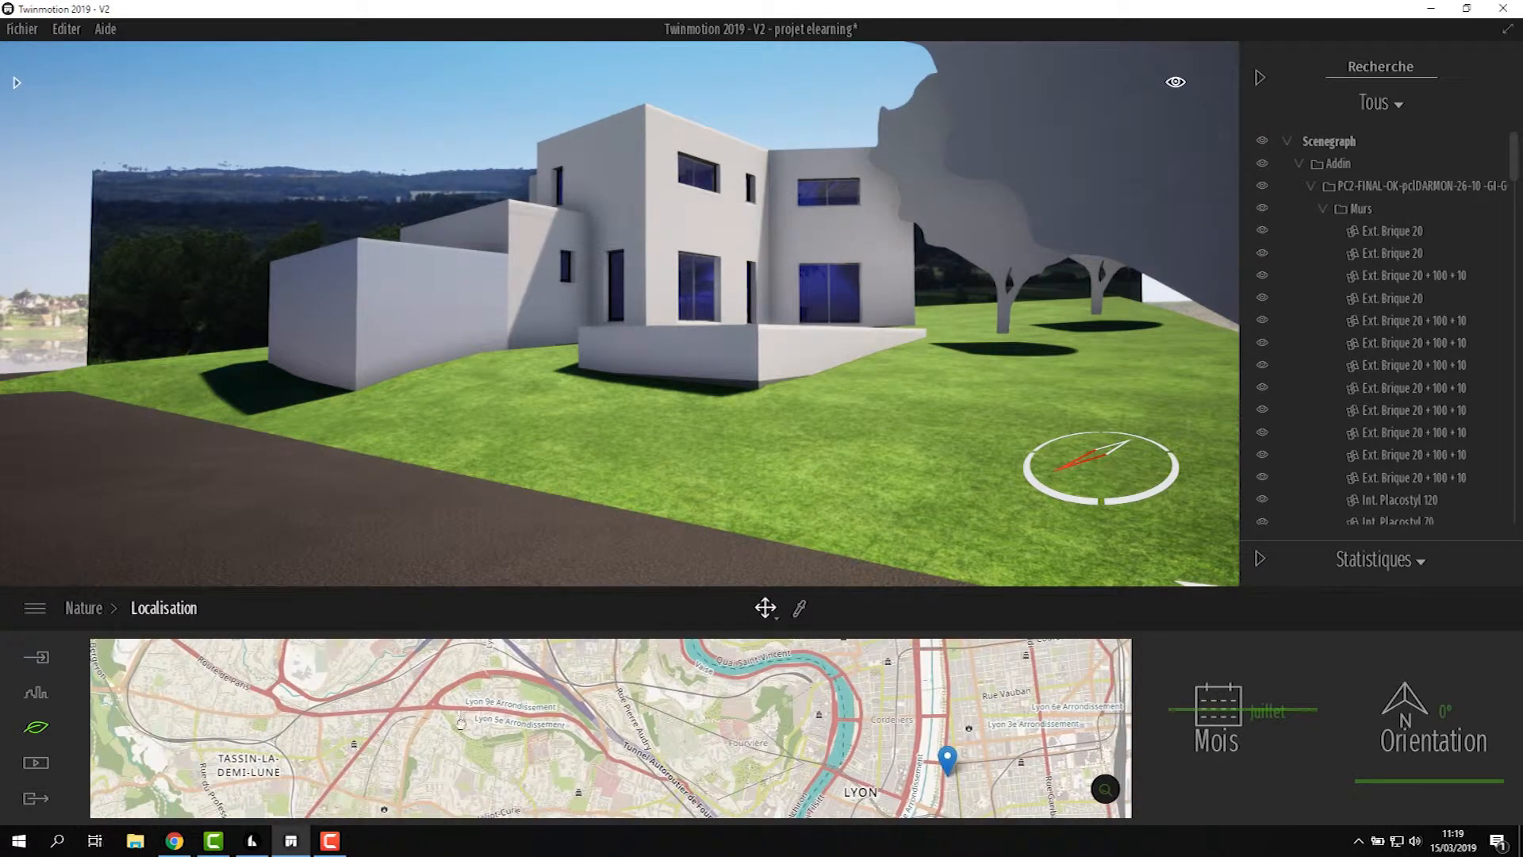
{"action": "left_click_drag", "start_coordinate": [457, 719], "coordinate": [598, 752]}
{"action": "scroll", "coordinate": [597, 752], "scroll_direction": "down", "scroll_amount": 2}
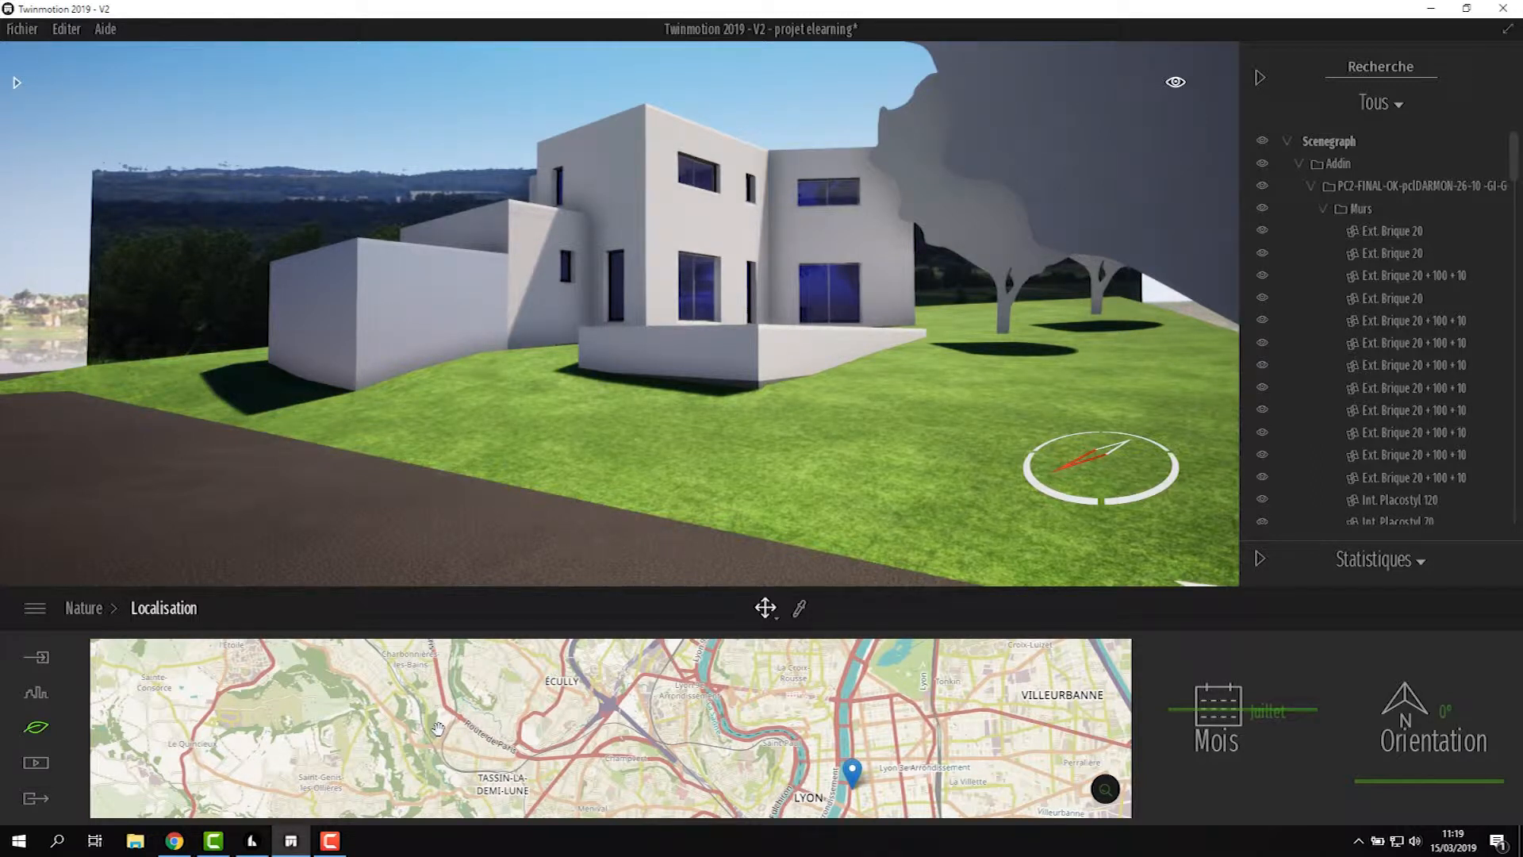
{"action": "left_click", "coordinate": [438, 727]}
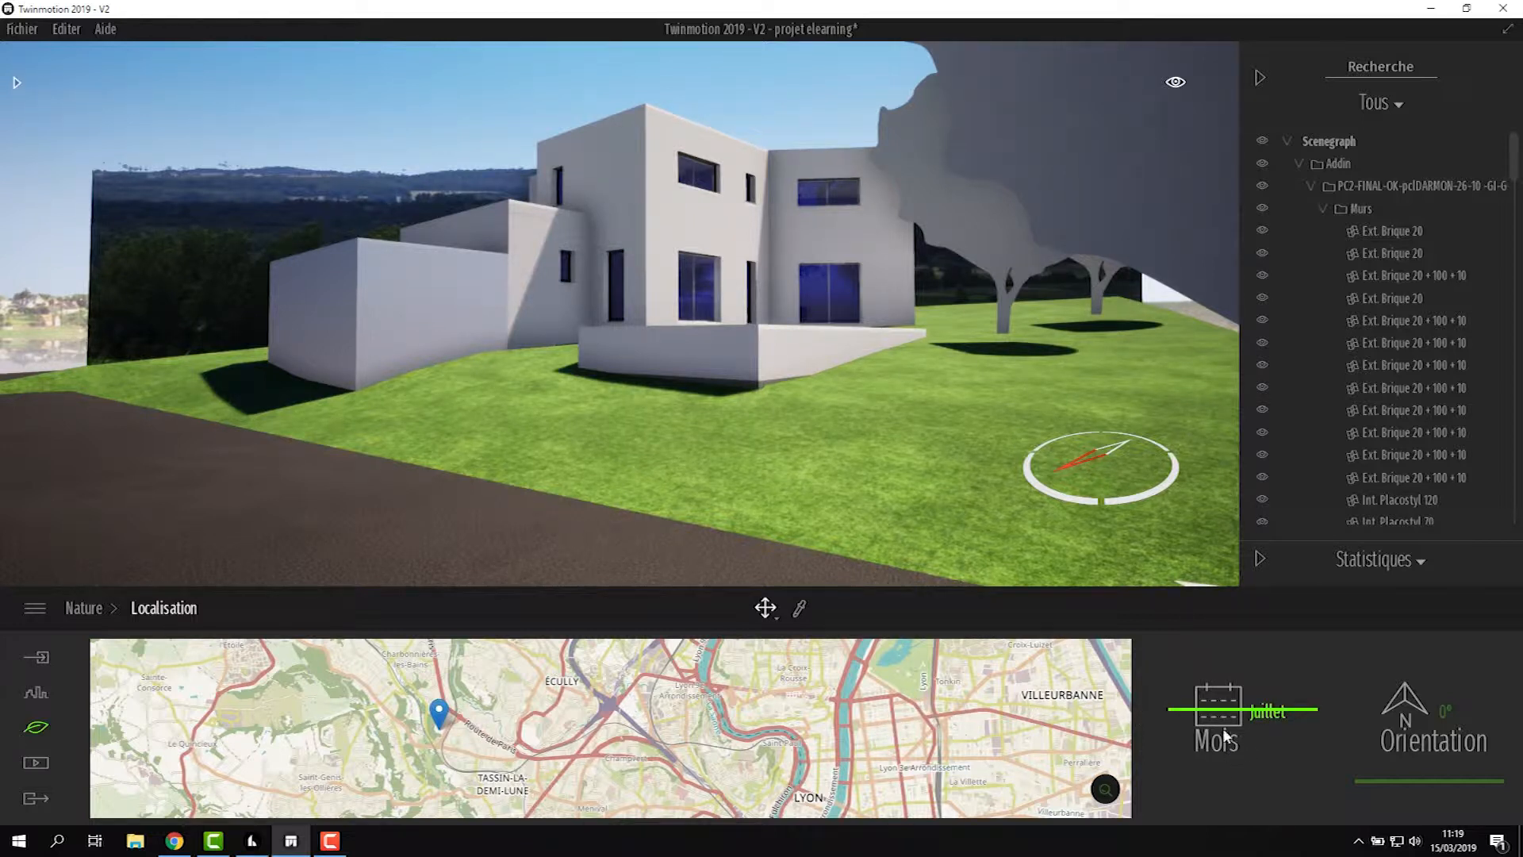
Set the month to Juin and the north orientation to 151° to change the sunlight on the house.
{"action": "left_click_drag", "start_coordinate": [1221, 719], "coordinate": [1227, 760]}
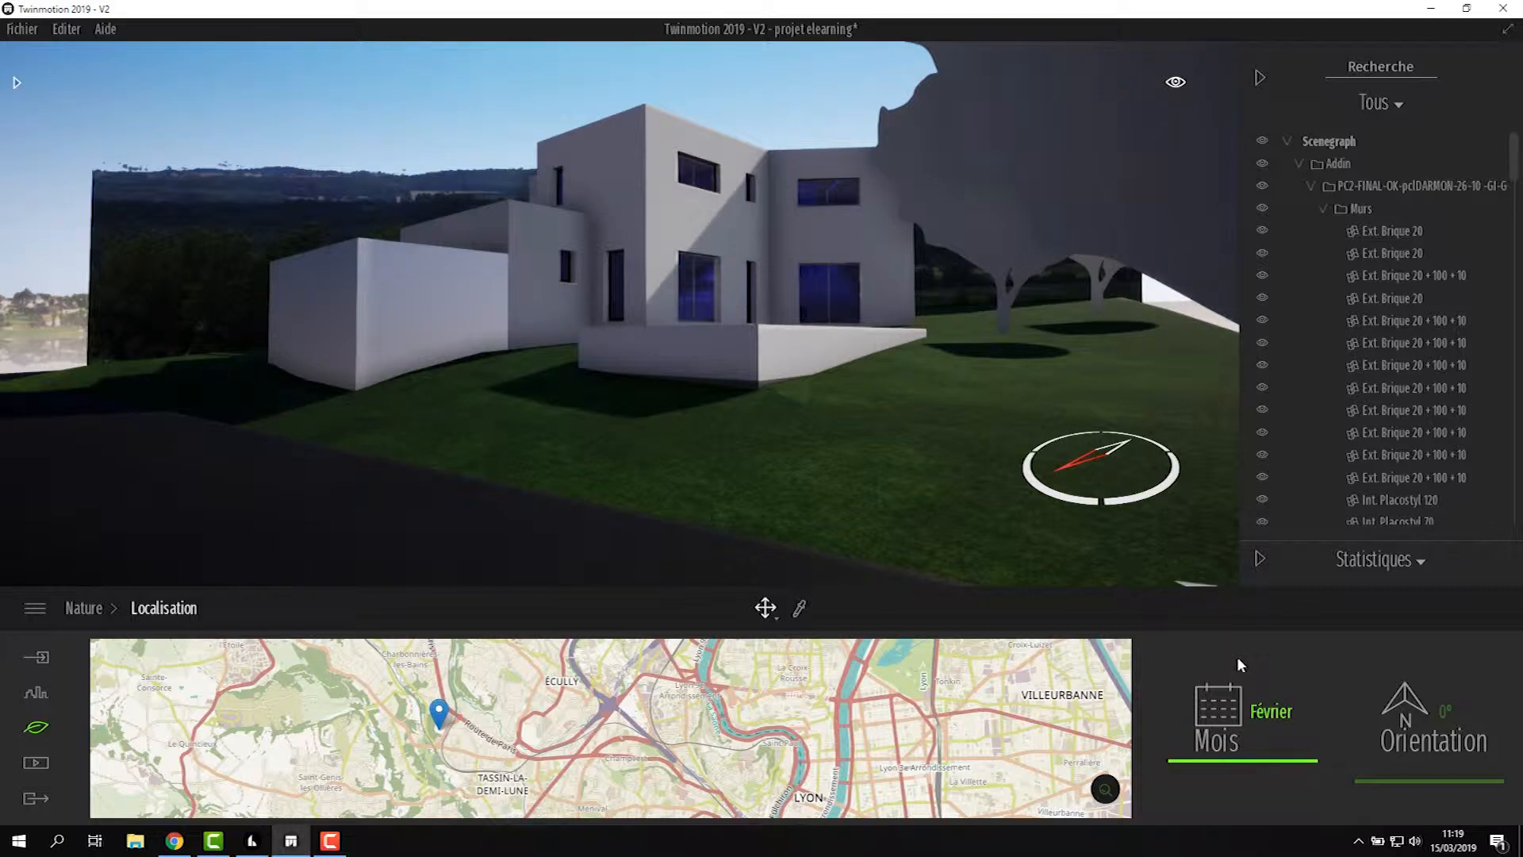
{"action": "left_click_drag", "start_coordinate": [1222, 763], "coordinate": [1221, 718]}
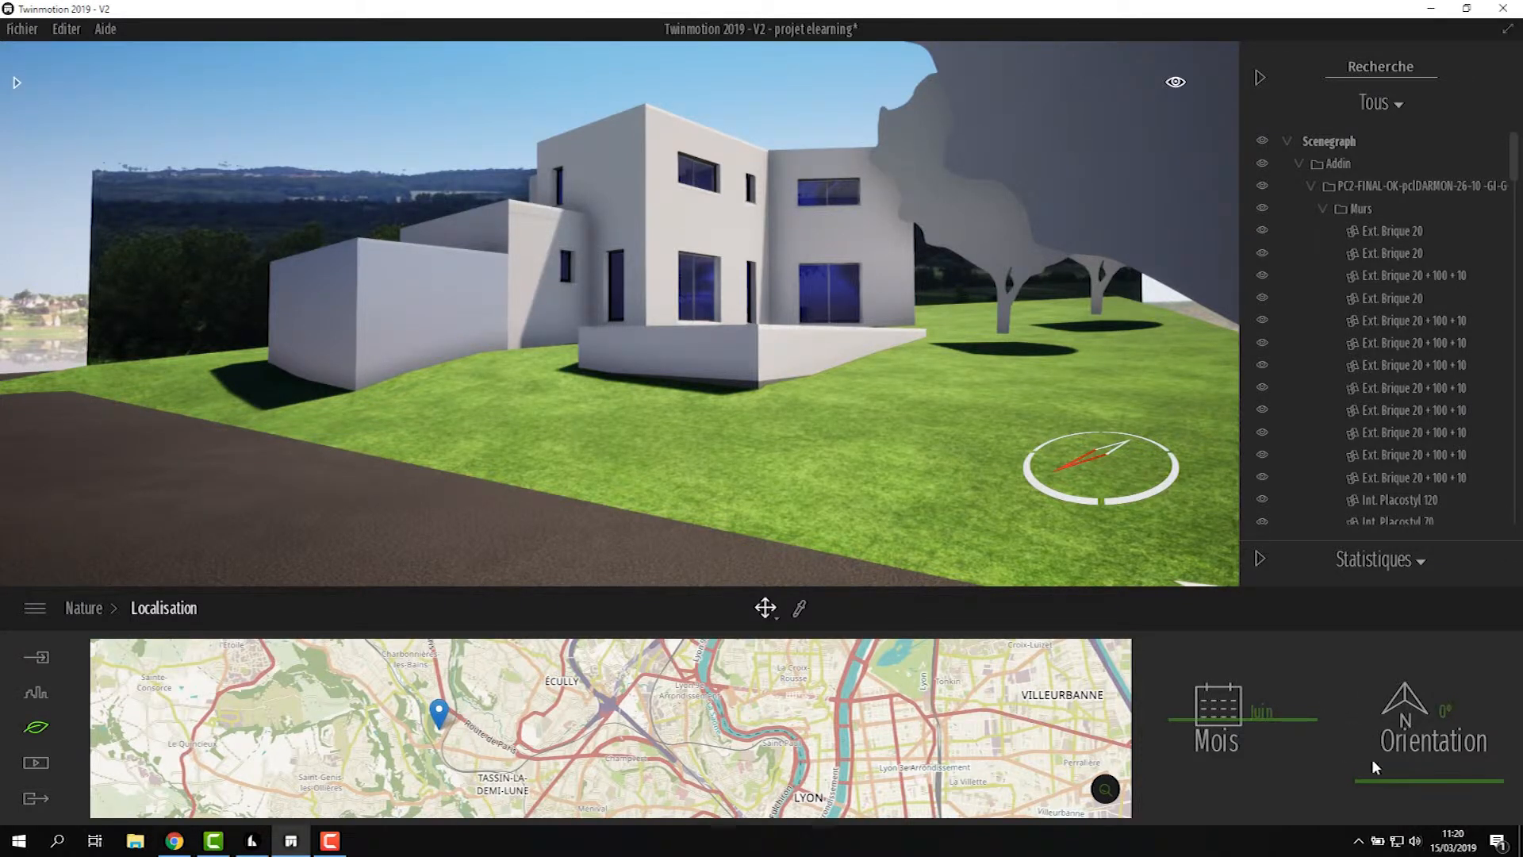
{"action": "mouse_move", "coordinate": [1428, 779]}
{"action": "left_mouse_down"}
{"action": "mouse_move", "coordinate": [1422, 673]}
{"action": "mouse_move", "coordinate": [1425, 732]}
{"action": "left_mouse_up"}
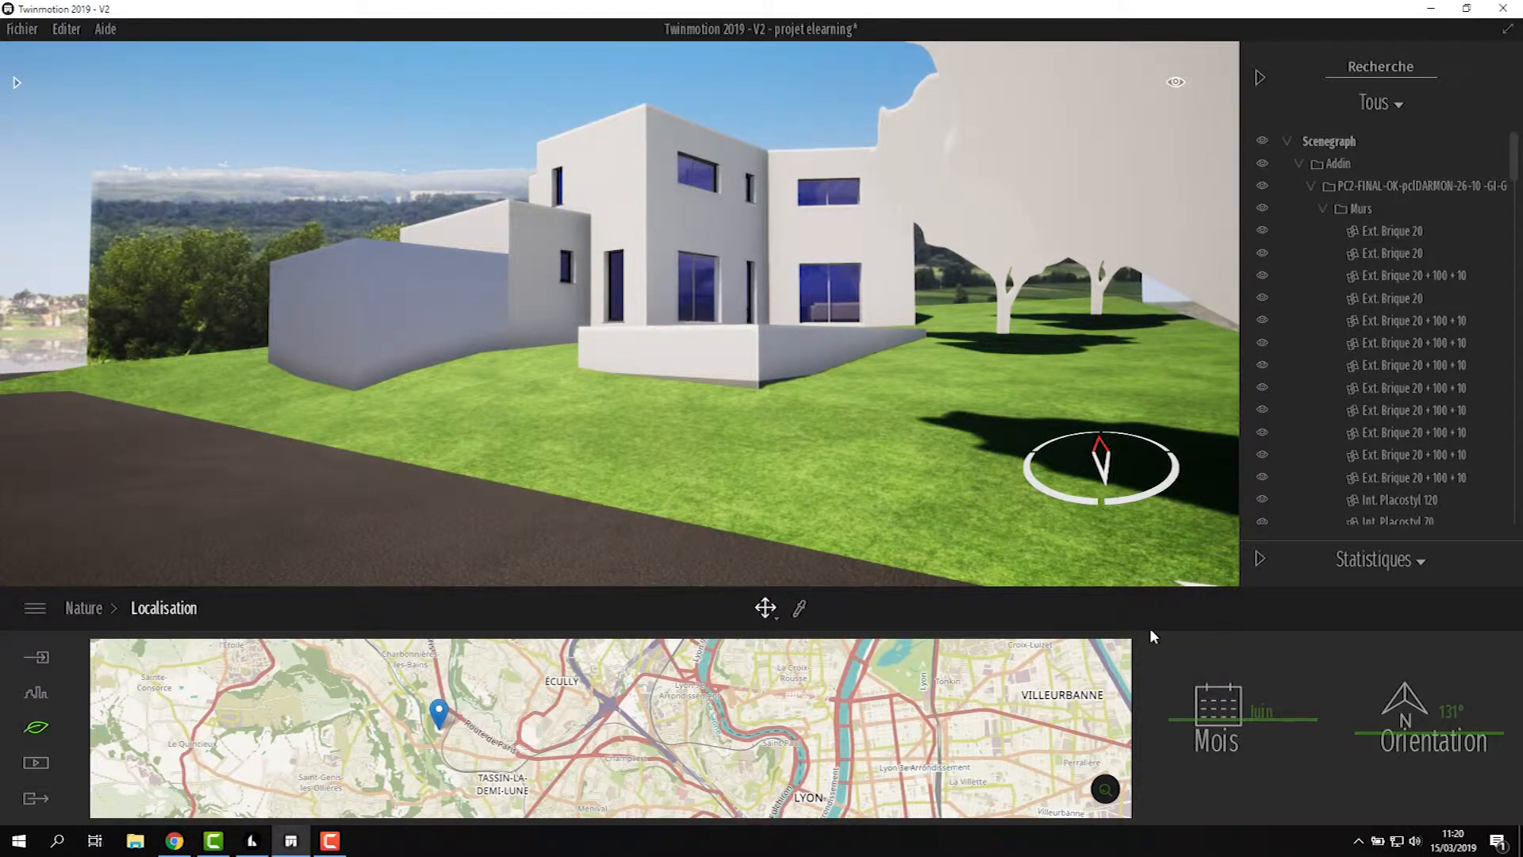
{"action": "left_click_drag", "start_coordinate": [1464, 737], "coordinate": [1462, 665]}
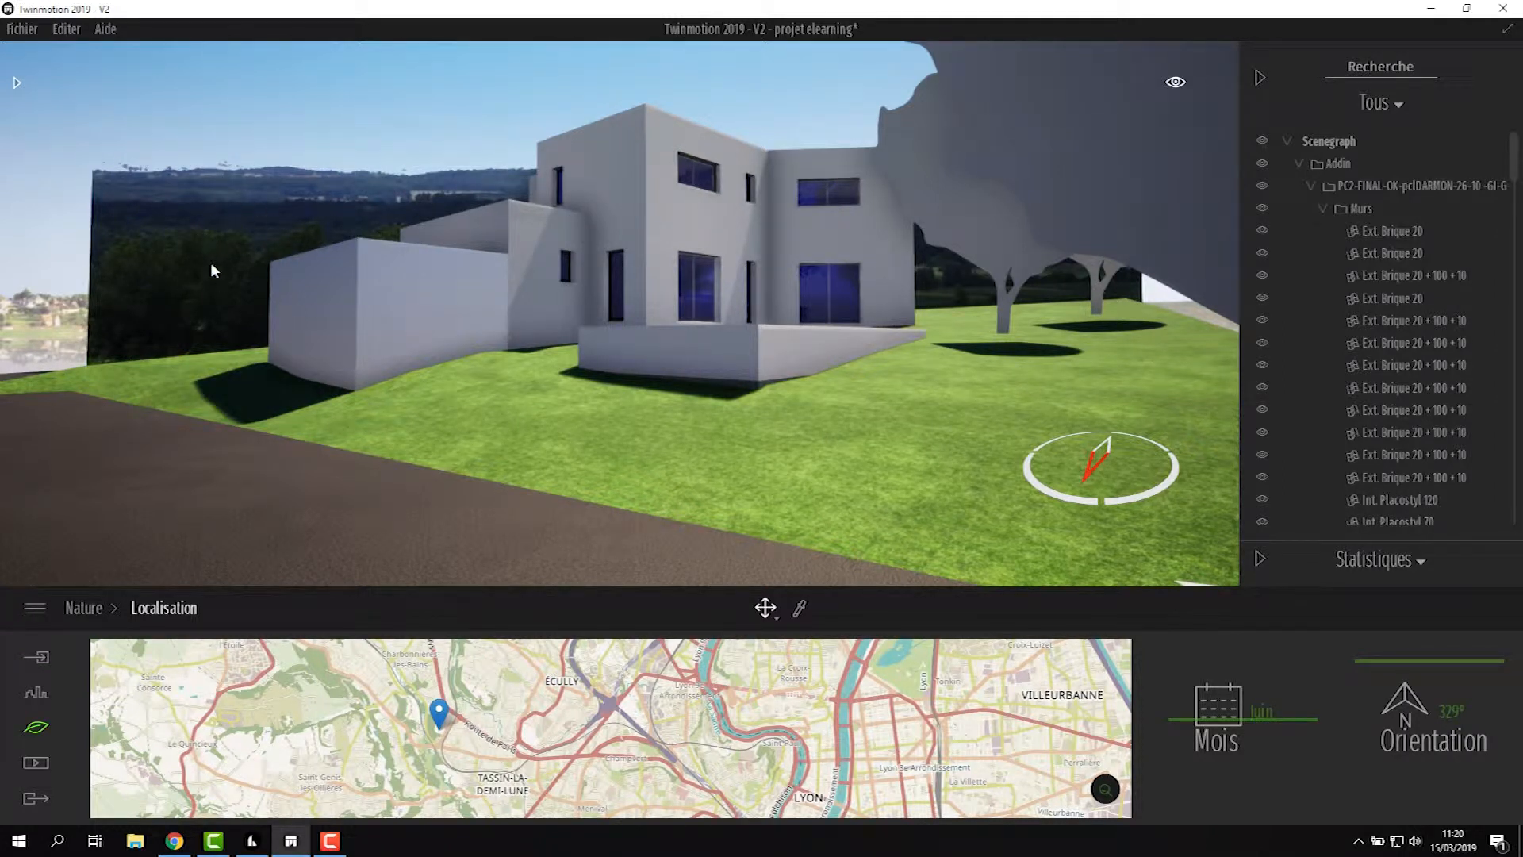
{"action": "left_click_drag", "start_coordinate": [1446, 668], "coordinate": [1449, 723]}
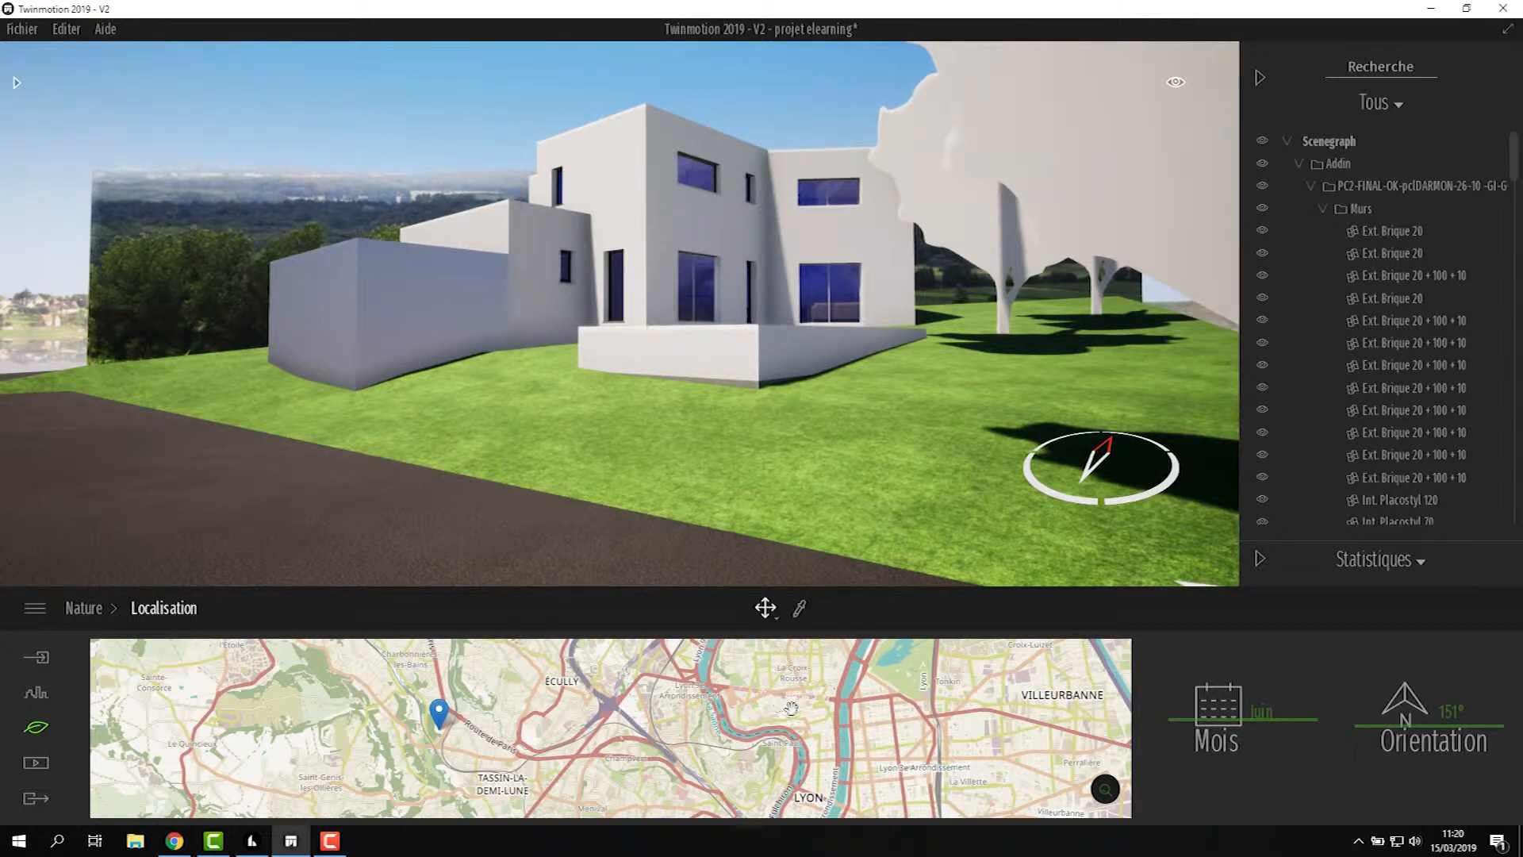
Open the weather settings and set the sky between sunny and cloudy, slightly short of the cloudy mark.
{"action": "left_click", "coordinate": [88, 607]}
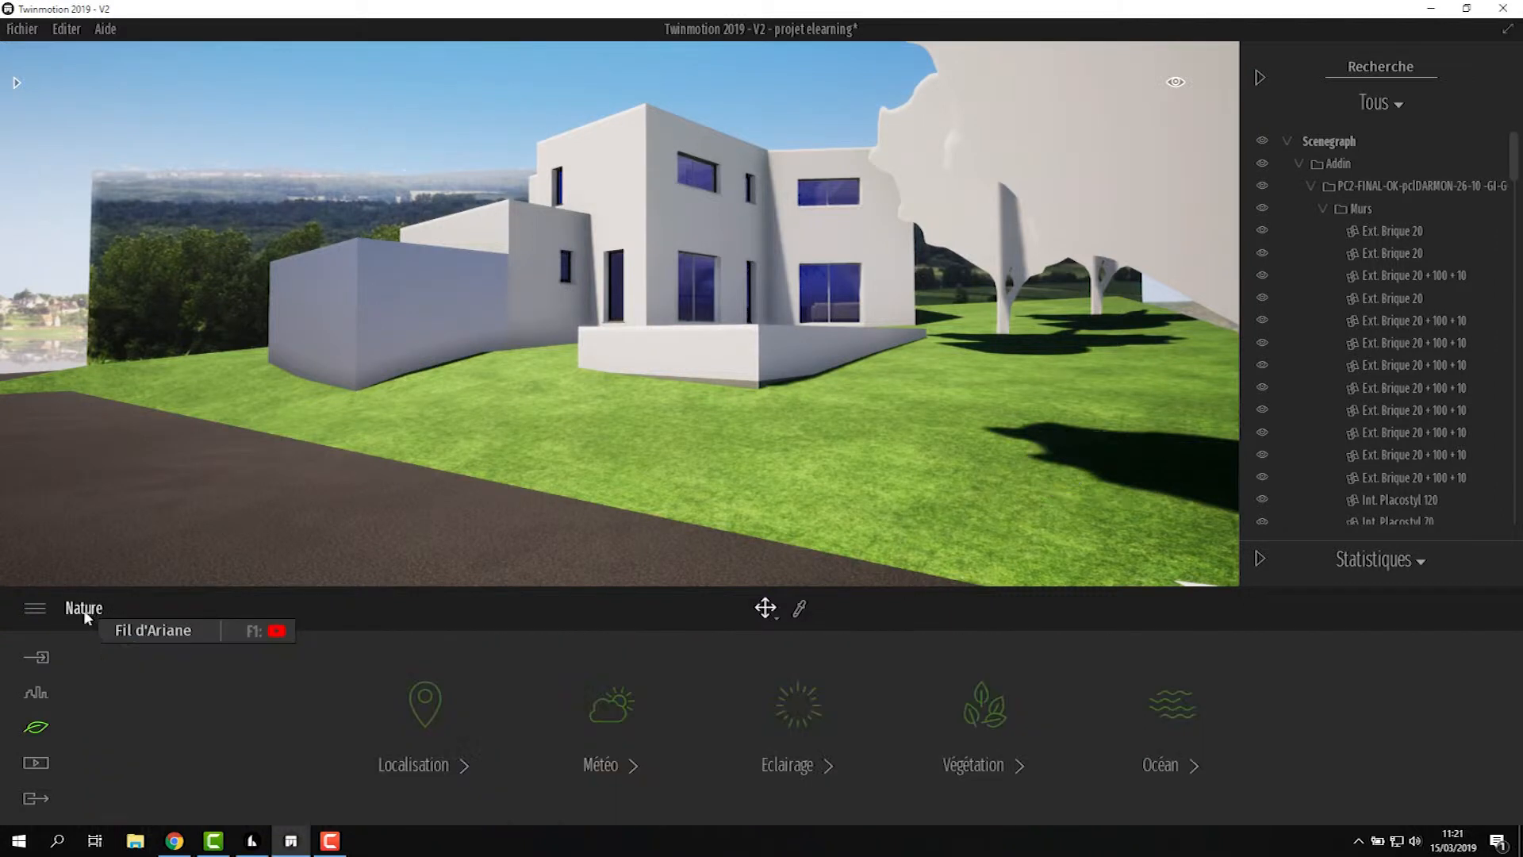
{"action": "left_click", "coordinate": [616, 713]}
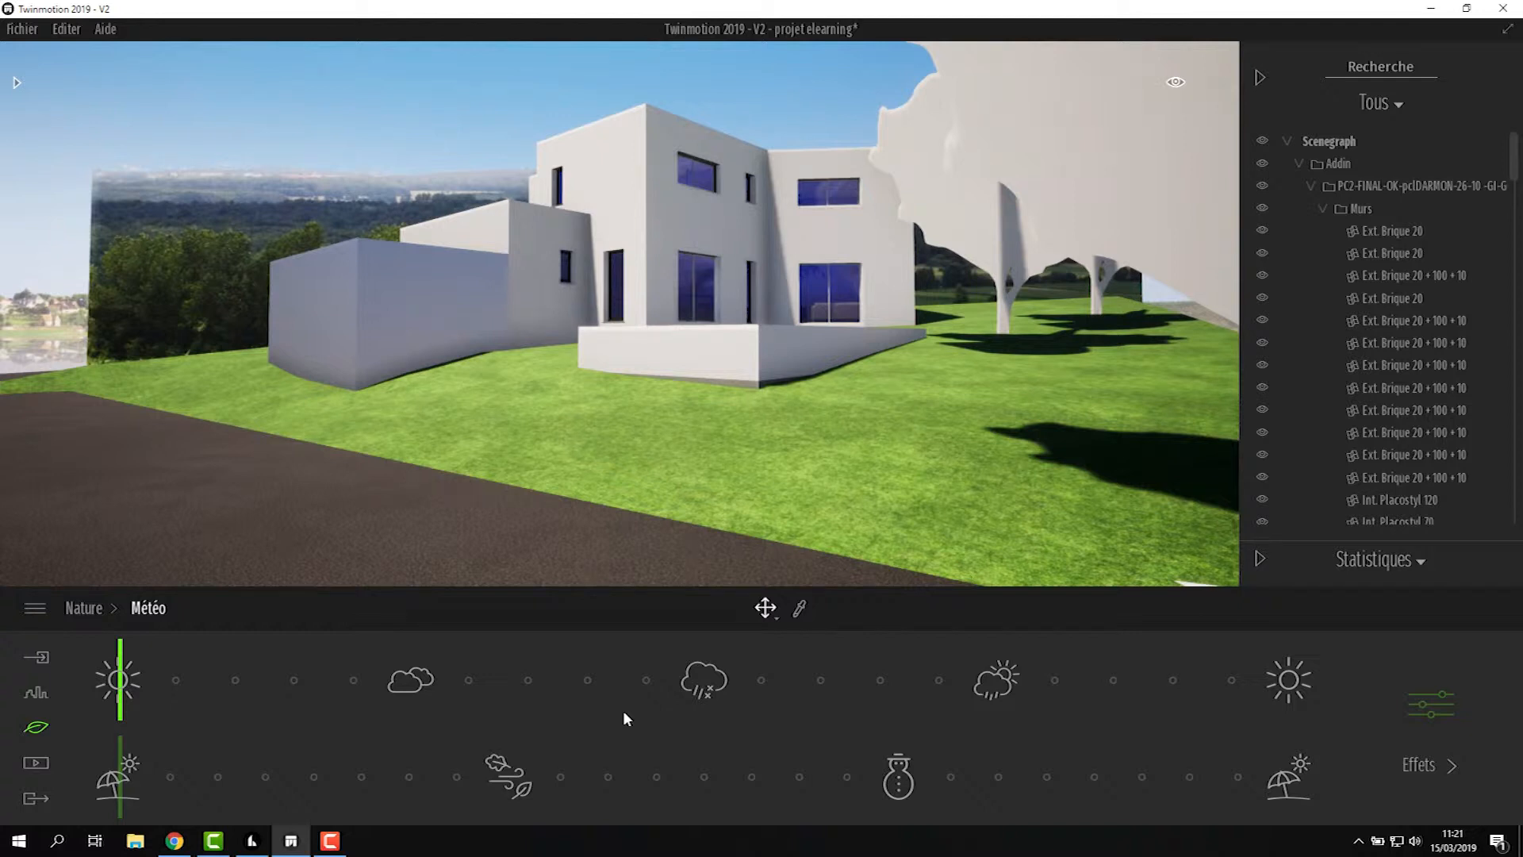
{"action": "mouse_move", "coordinate": [127, 669]}
{"action": "left_mouse_down"}
{"action": "mouse_move", "coordinate": [1369, 668]}
{"action": "mouse_move", "coordinate": [118, 668]}
{"action": "left_mouse_up"}
{"action": "left_click_drag", "start_coordinate": [122, 665], "coordinate": [419, 666]}
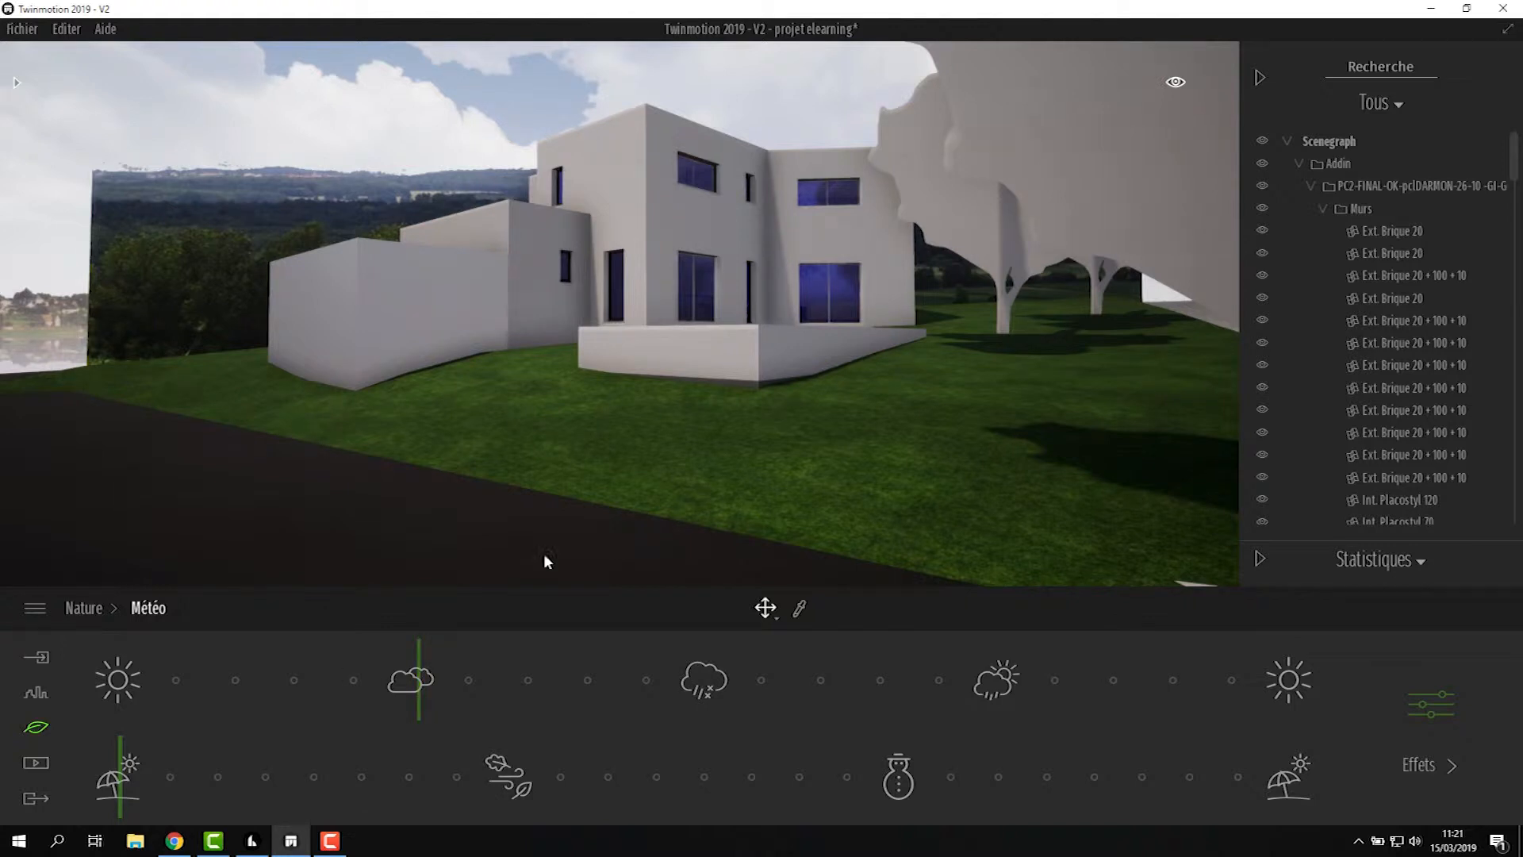
{"action": "left_click_drag", "start_coordinate": [418, 658], "coordinate": [307, 645]}
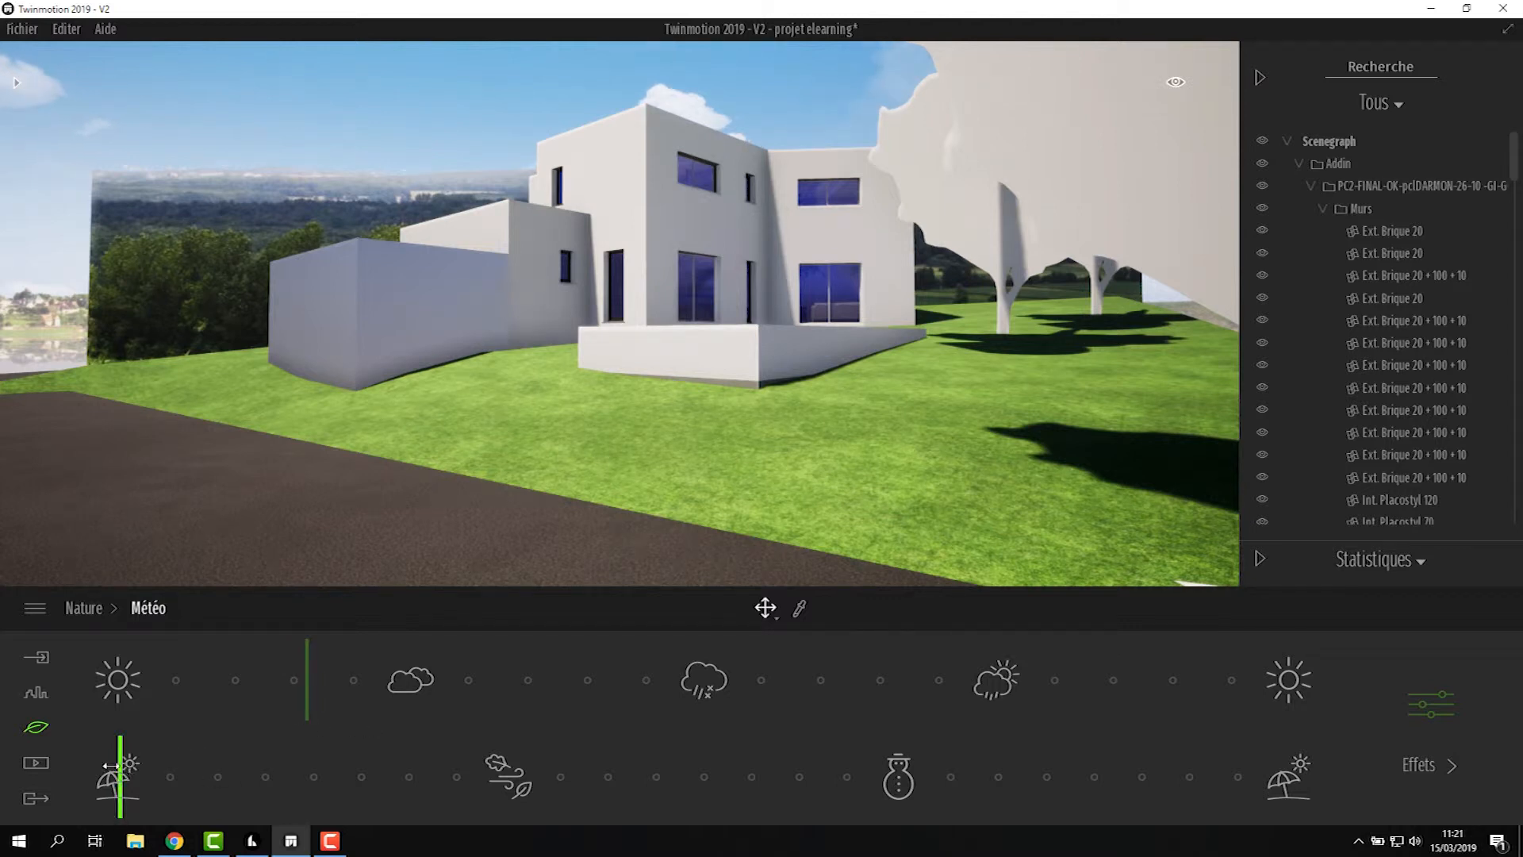
Preview winter snow and autumn rain, and restore the lightly clouded summer weather.
{"action": "left_click_drag", "start_coordinate": [146, 765], "coordinate": [898, 770]}
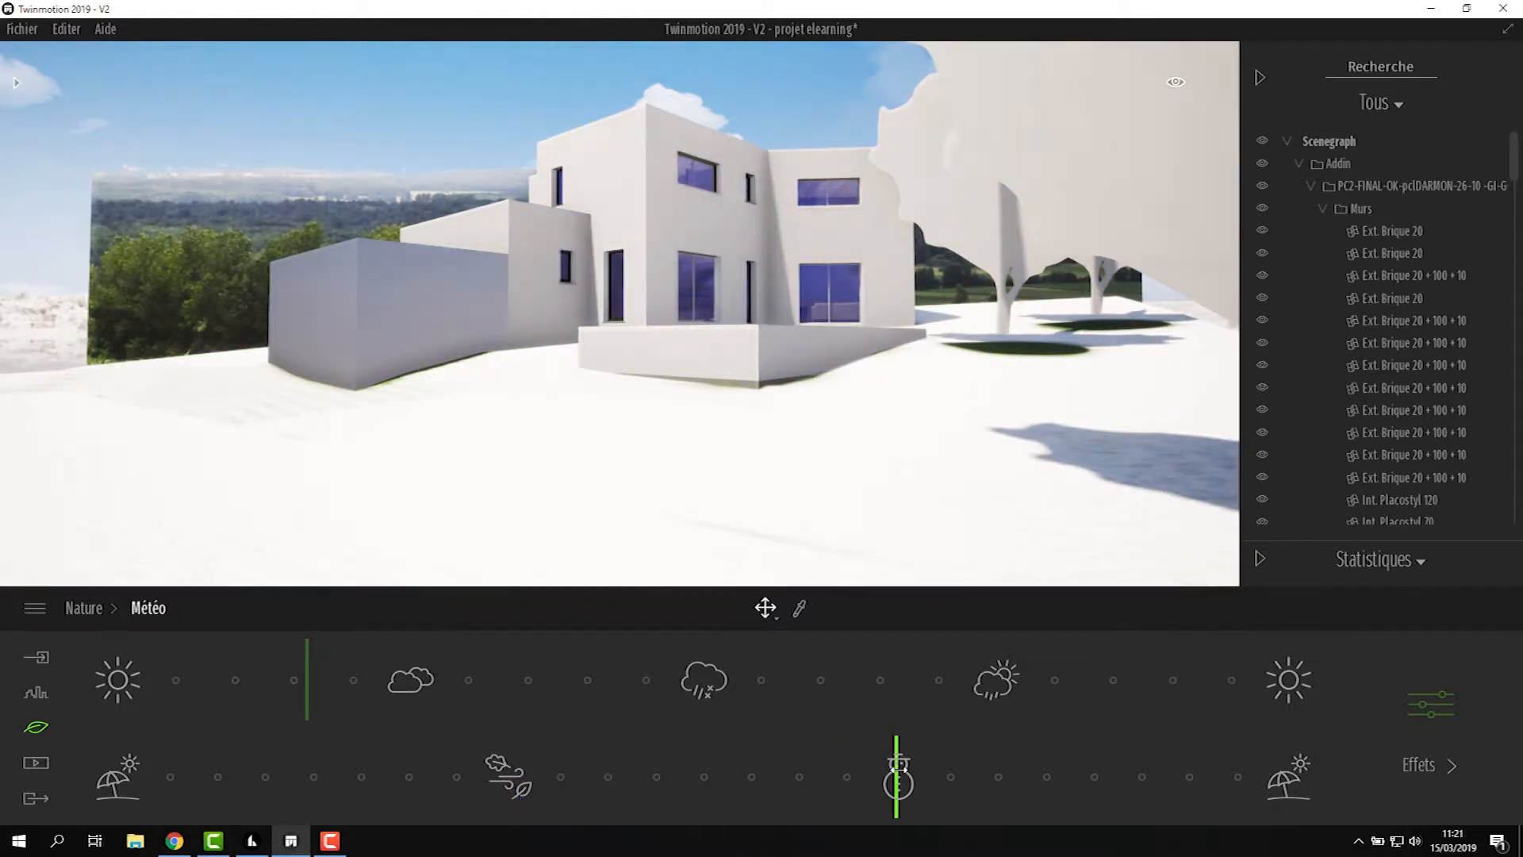
{"action": "left_click_drag", "start_coordinate": [317, 674], "coordinate": [692, 679]}
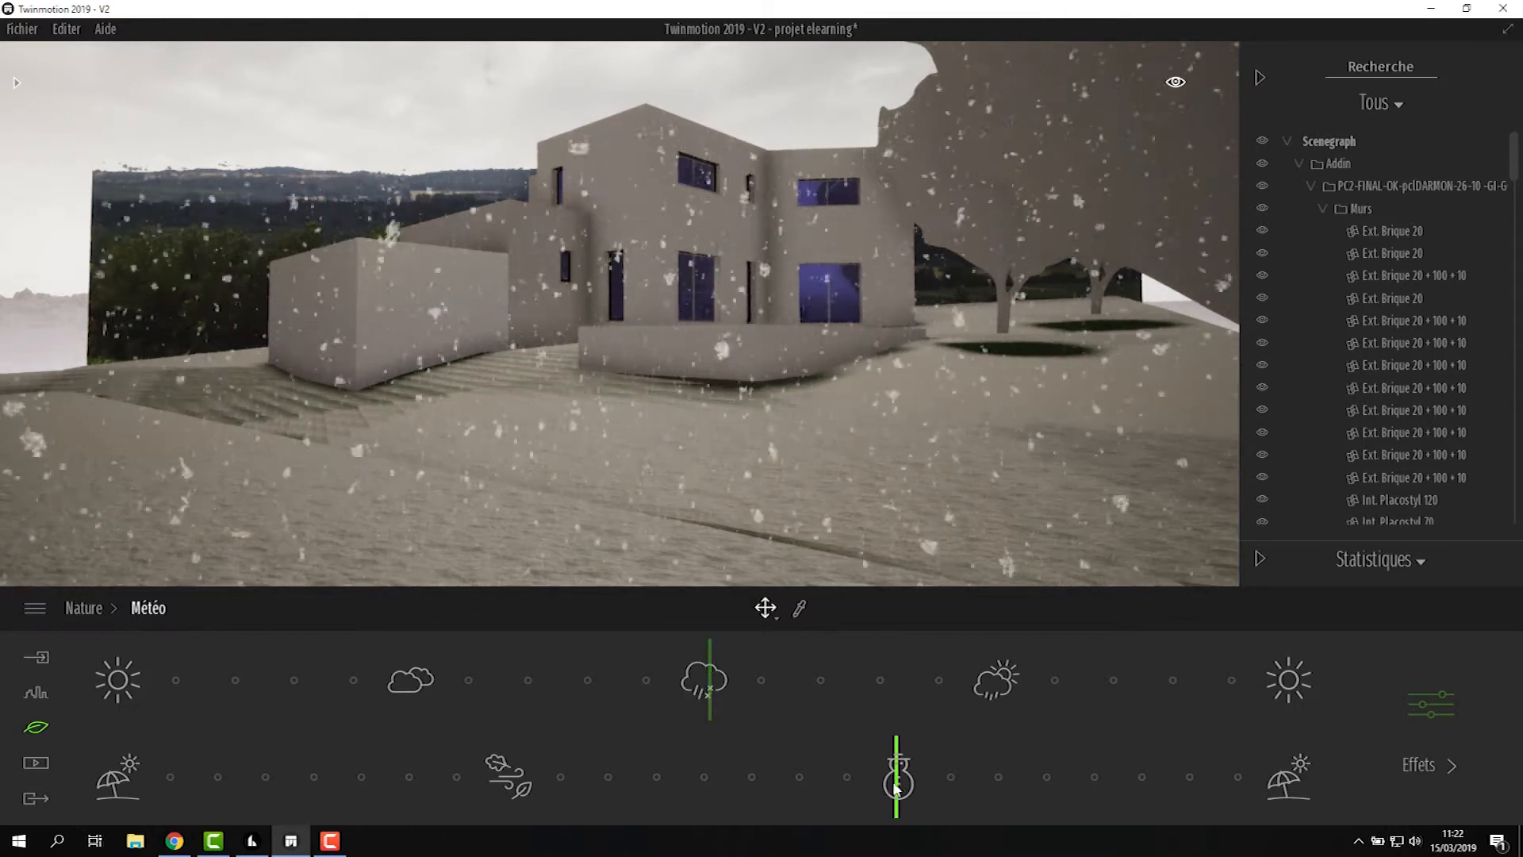
{"action": "left_click_drag", "start_coordinate": [899, 784], "coordinate": [514, 781]}
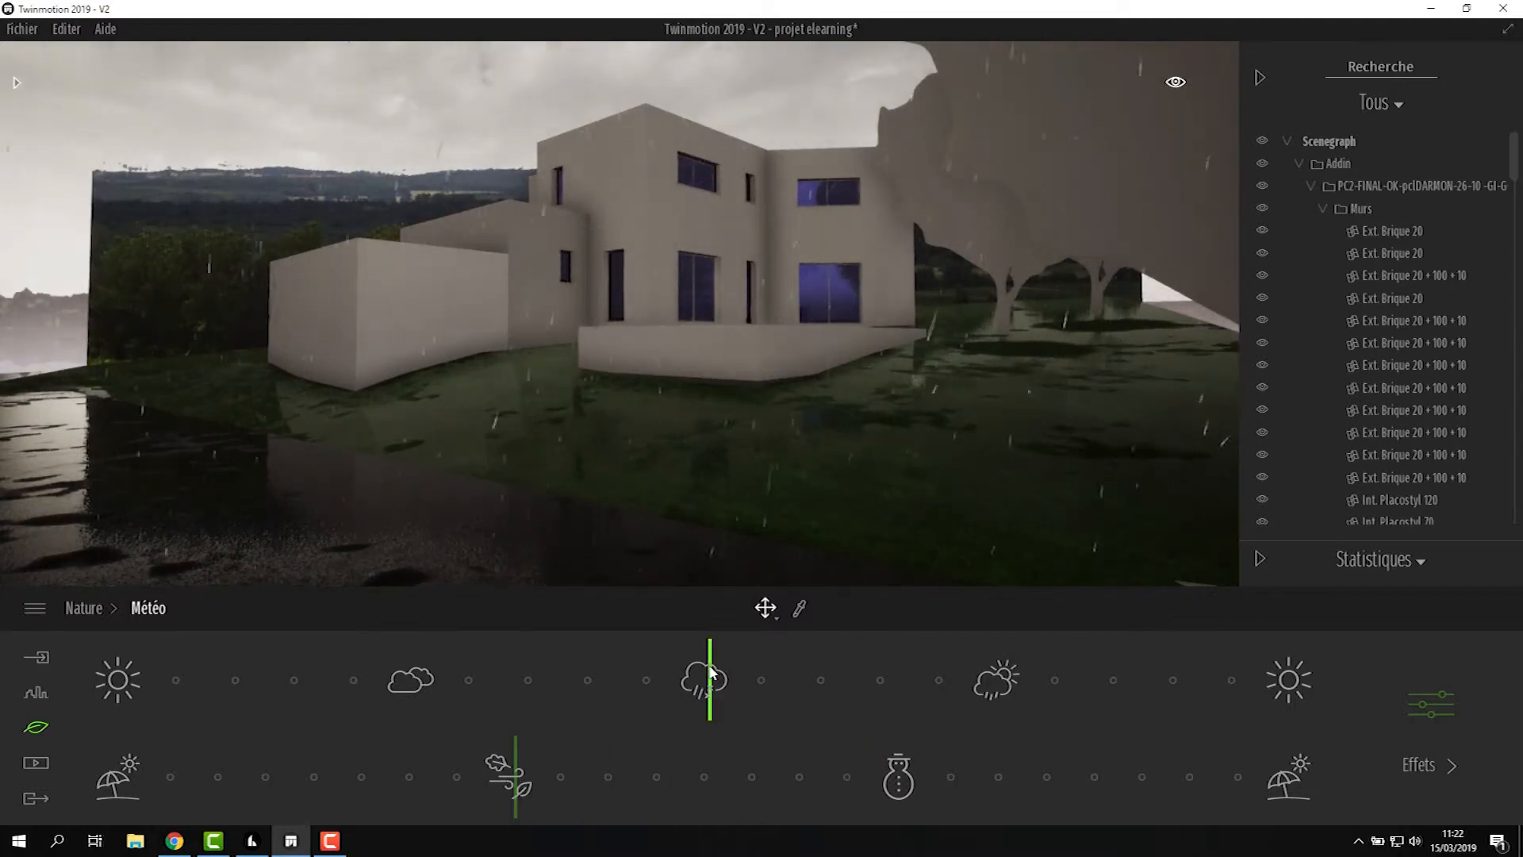
{"action": "left_click_drag", "start_coordinate": [712, 683], "coordinate": [303, 682]}
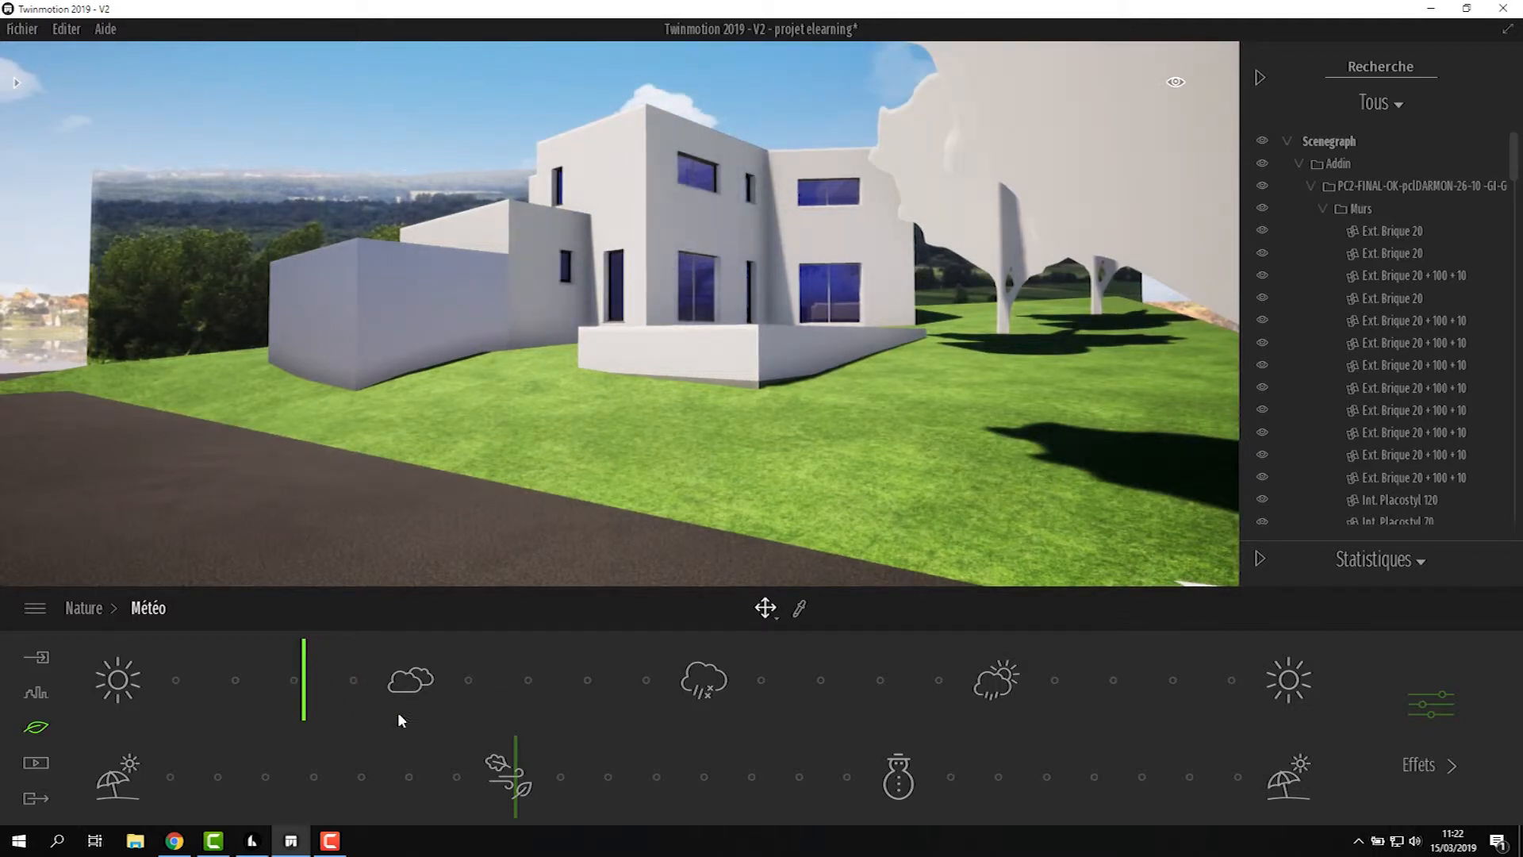
{"action": "left_click_drag", "start_coordinate": [506, 755], "coordinate": [119, 766]}
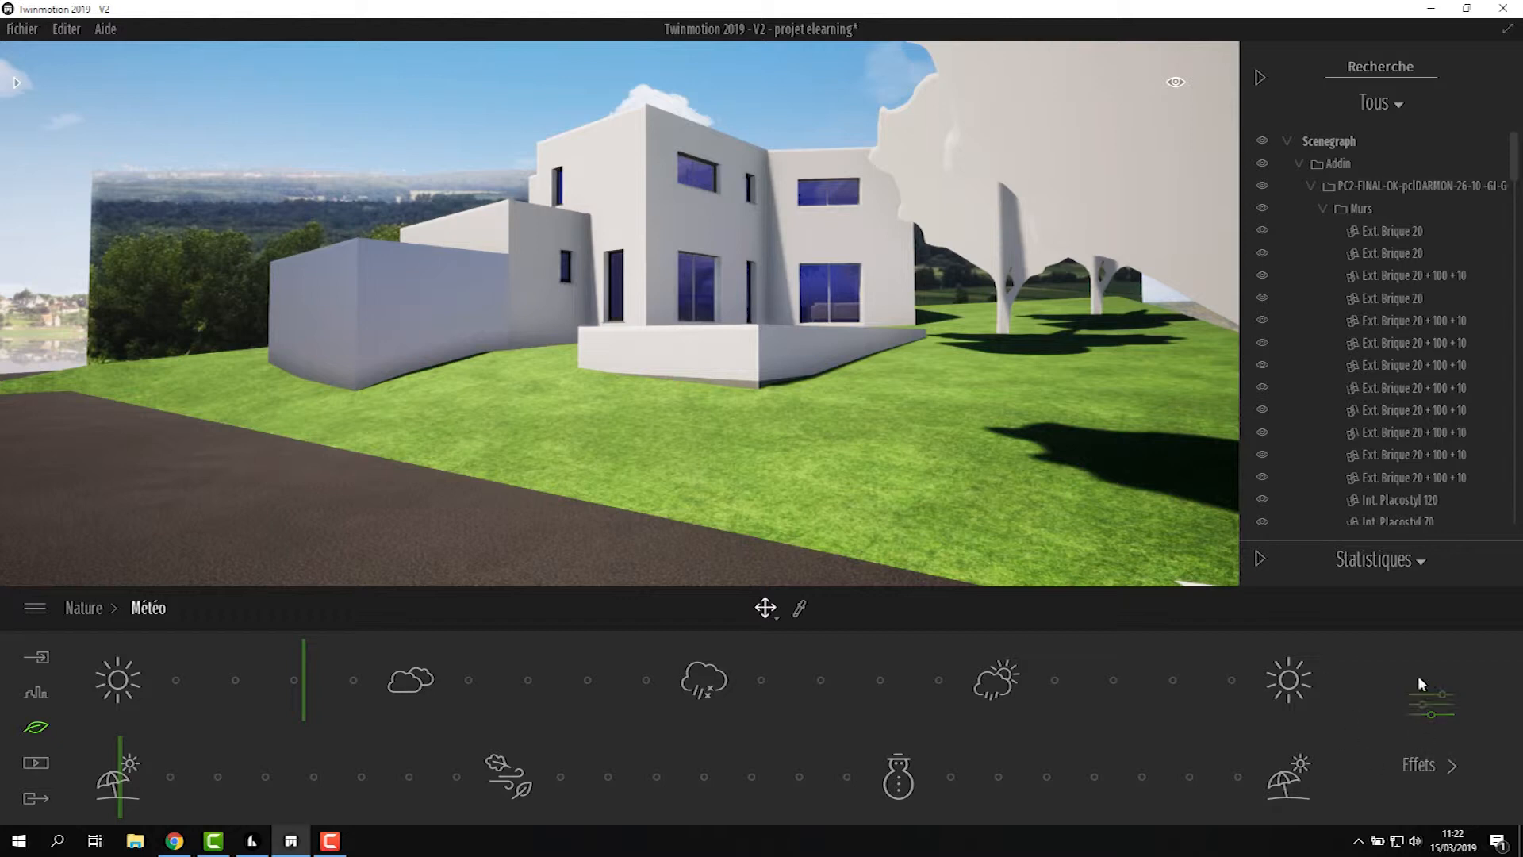
Open the weather effects, try a wind speed of 2.22, and set it to 1.01.
{"action": "left_click", "coordinate": [1436, 709]}
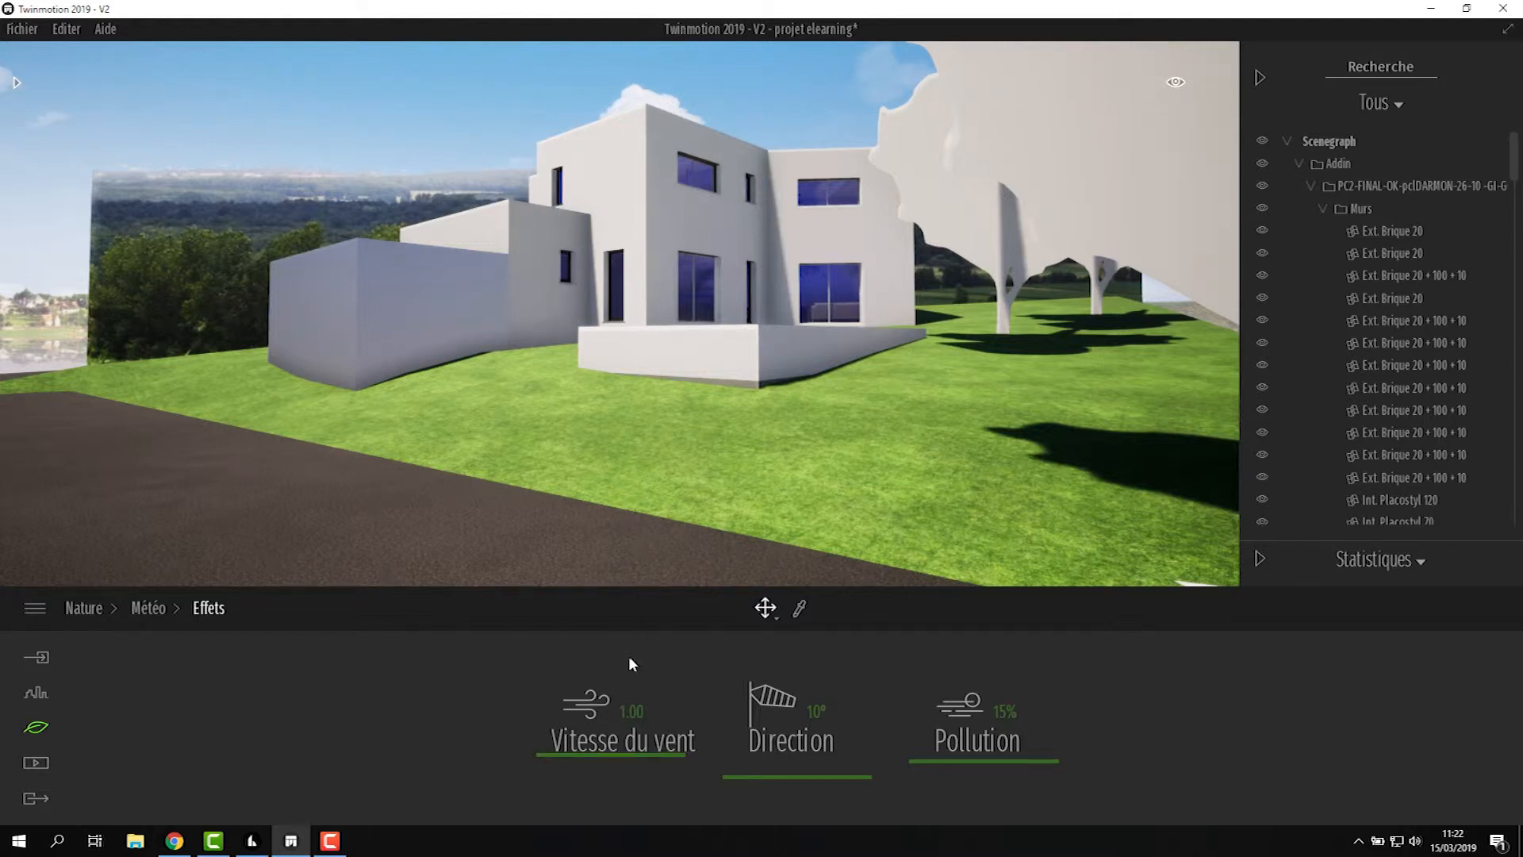
{"action": "left_click_drag", "start_coordinate": [633, 733], "coordinate": [634, 722]}
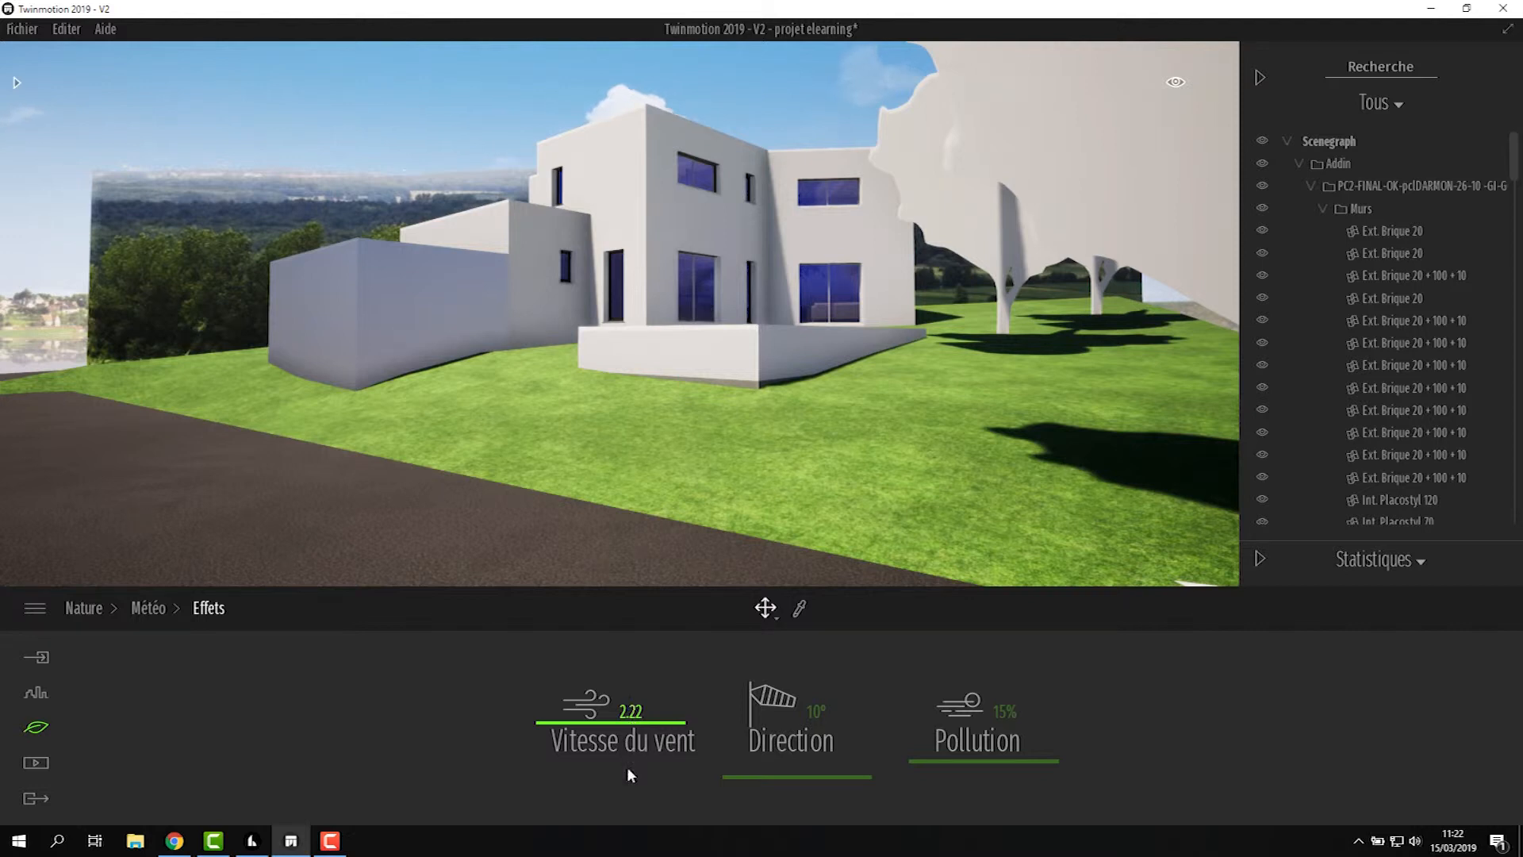
{"action": "left_click_drag", "start_coordinate": [635, 724], "coordinate": [635, 754]}
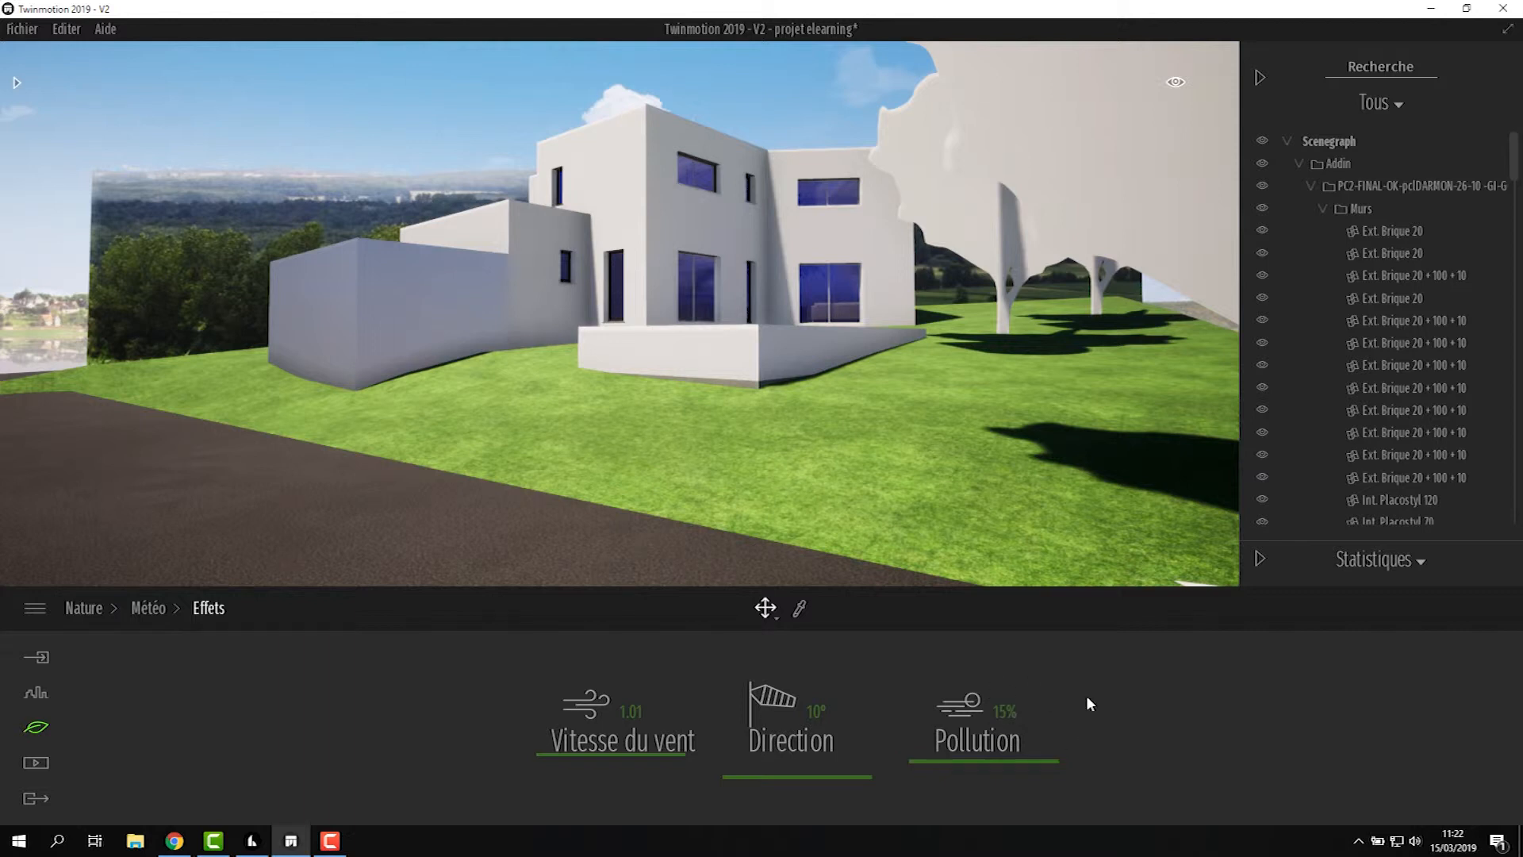
Preview the pollution effect at 0% and 100% from a high view over the house and its surroundings.
{"action": "scroll", "coordinate": [733, 343], "scroll_direction": "down", "scroll_amount": 4}
{"action": "scroll", "coordinate": [735, 342], "scroll_direction": "down", "scroll_amount": 4}
{"action": "middle_click_drag", "start_coordinate": [735, 343], "coordinate": [753, 297], "text": "shift"}
{"action": "left_click_drag", "start_coordinate": [980, 692], "coordinate": [913, 694]}
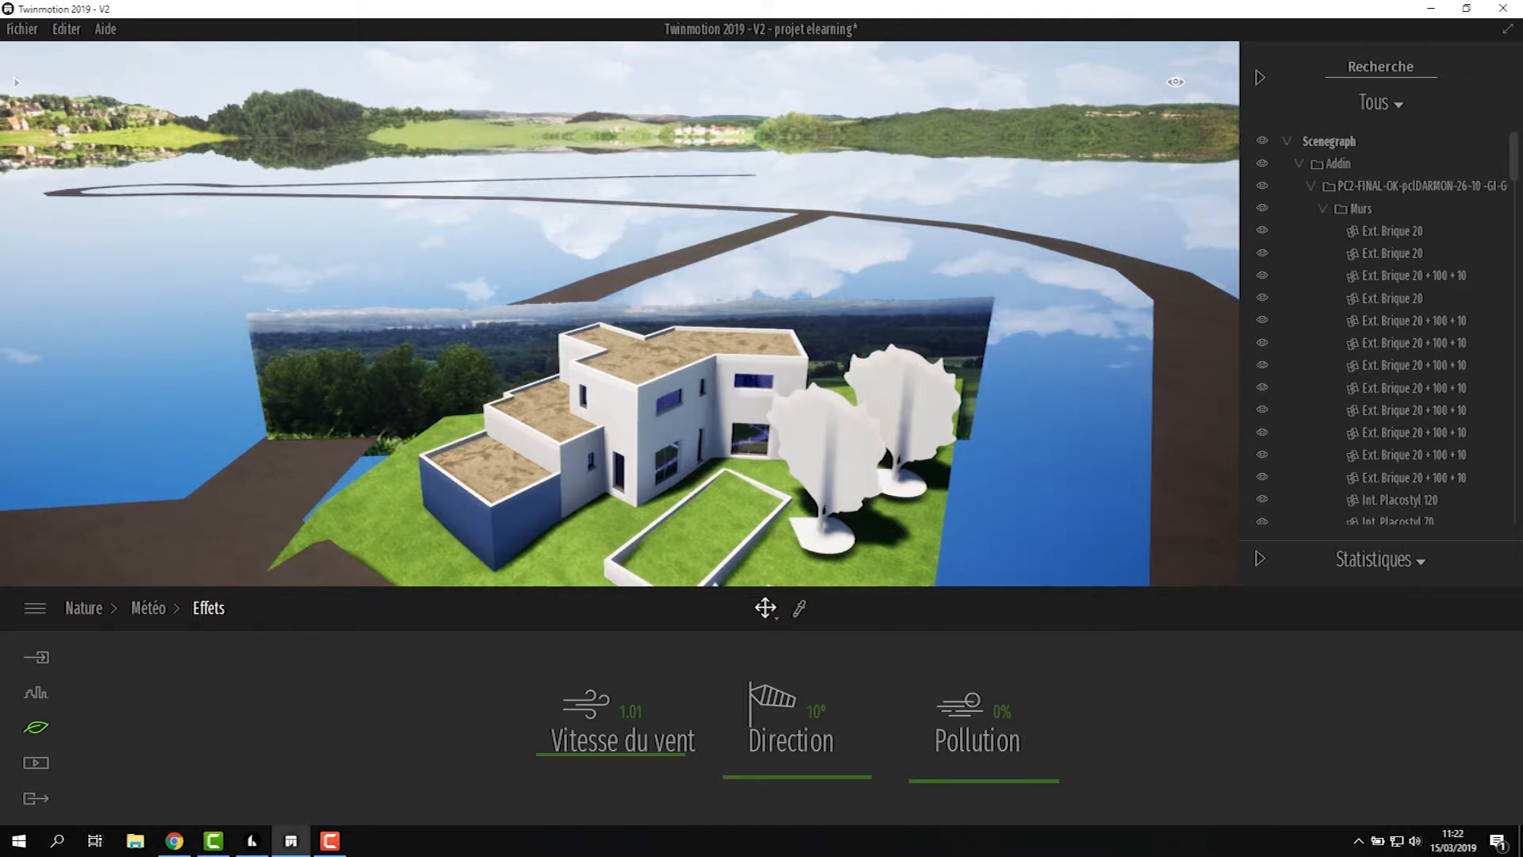
{"action": "left_click_drag", "start_coordinate": [978, 738], "coordinate": [976, 492]}
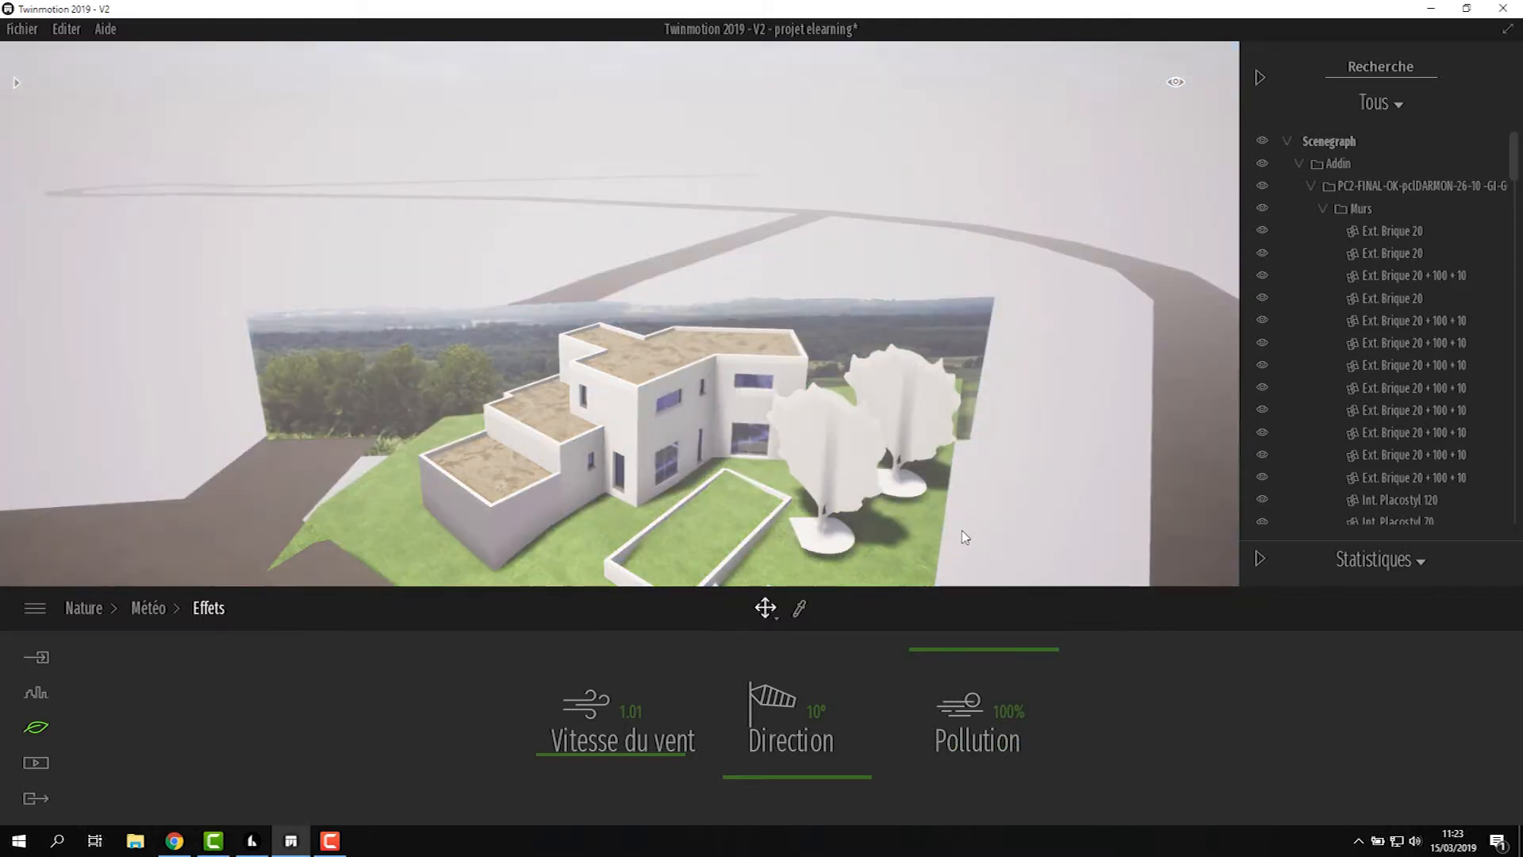
Check the haze from a lower view of the house and set the pollution to 27%.
{"action": "scroll", "coordinate": [644, 329], "scroll_direction": "up", "scroll_amount": 3}
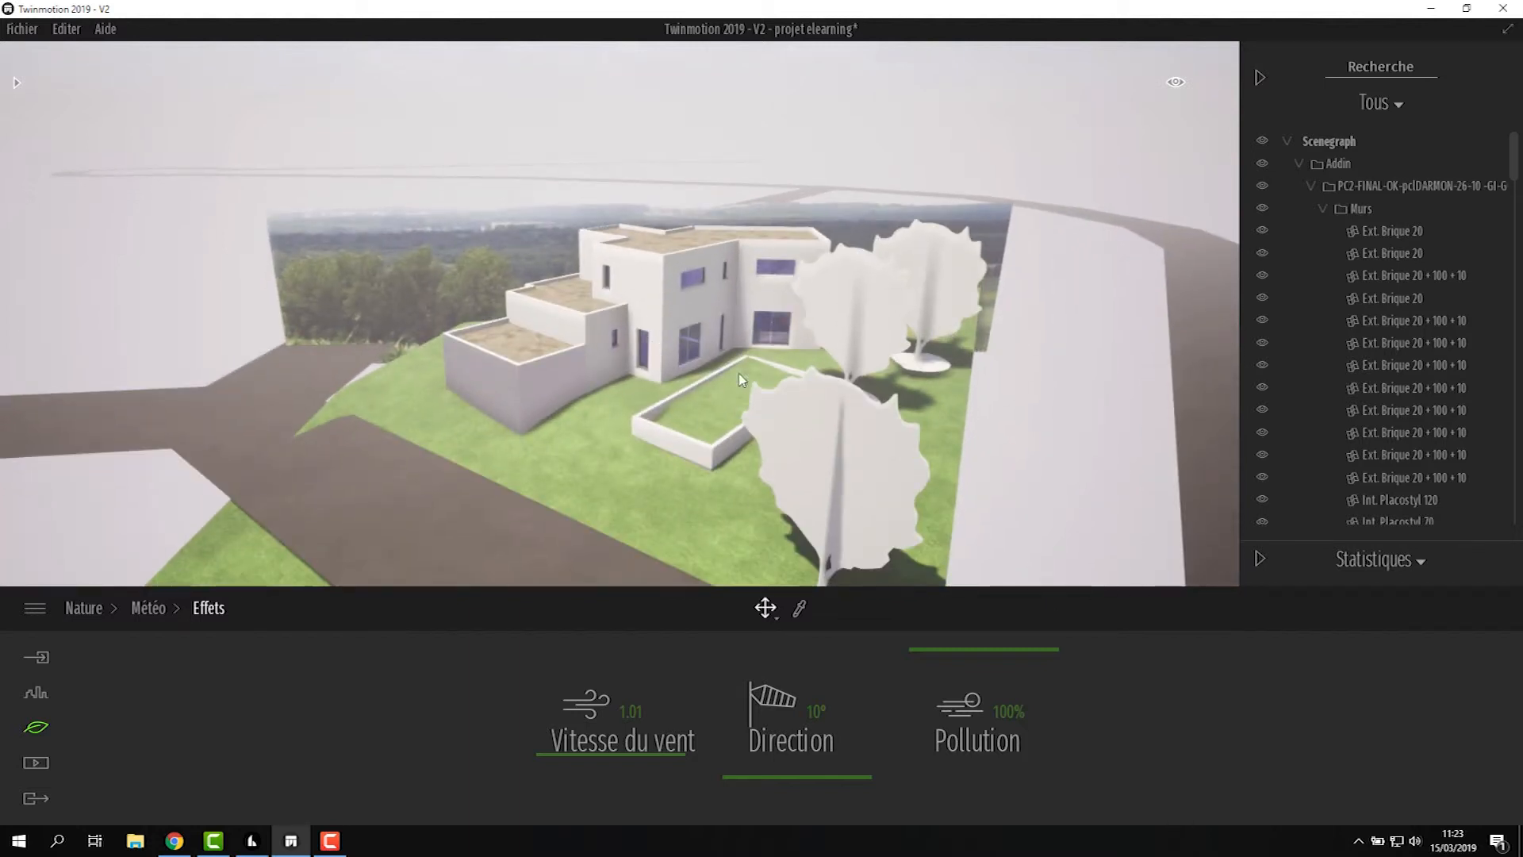
{"action": "middle_click_drag", "start_coordinate": [782, 462], "coordinate": [749, 503], "text": "shift"}
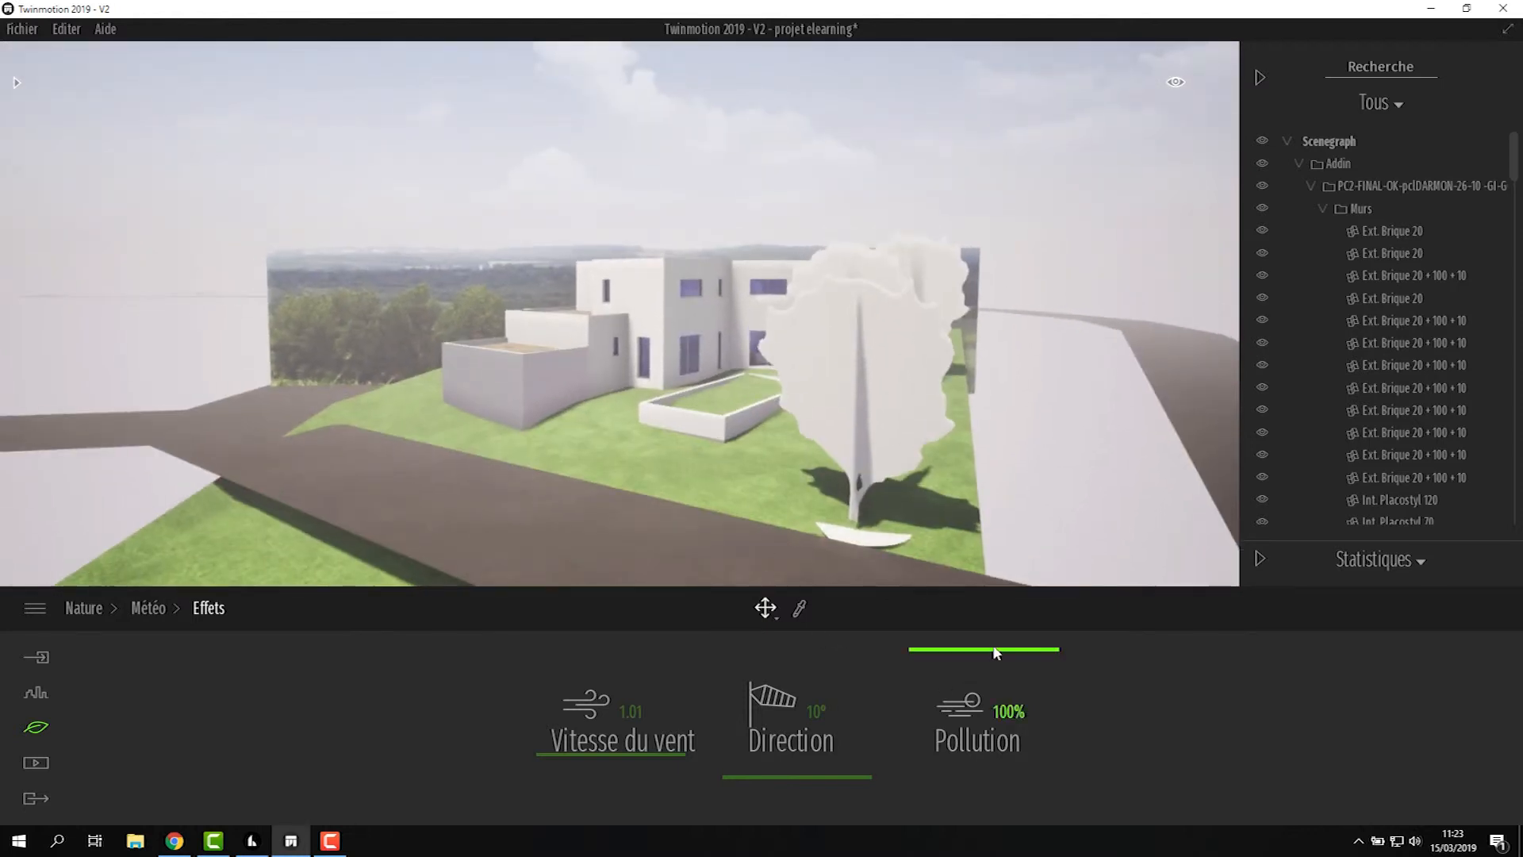
{"action": "left_click_drag", "start_coordinate": [993, 649], "coordinate": [986, 713]}
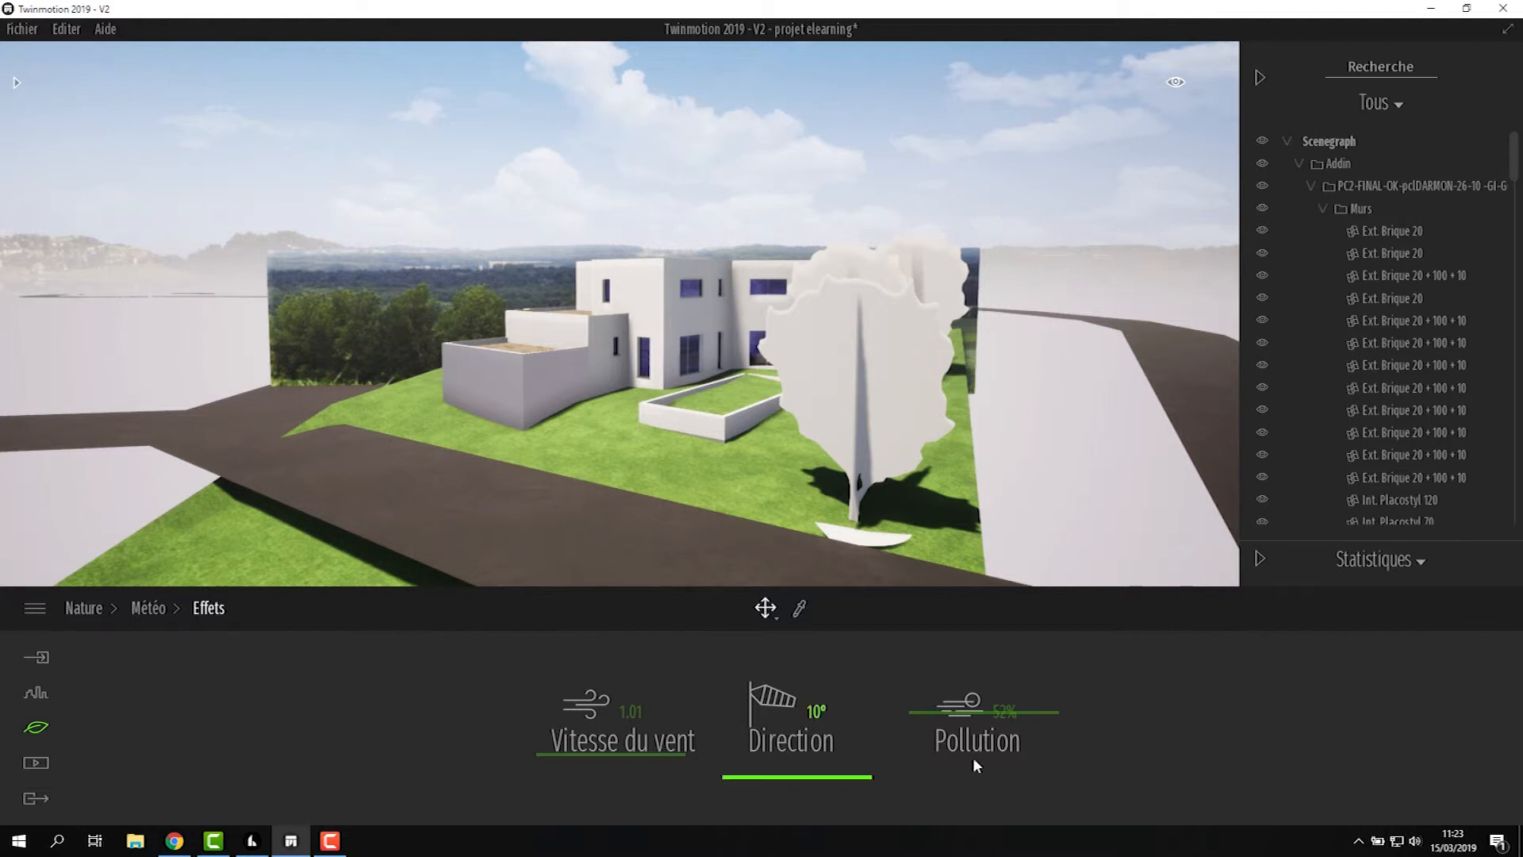
{"action": "left_click_drag", "start_coordinate": [979, 716], "coordinate": [975, 744]}
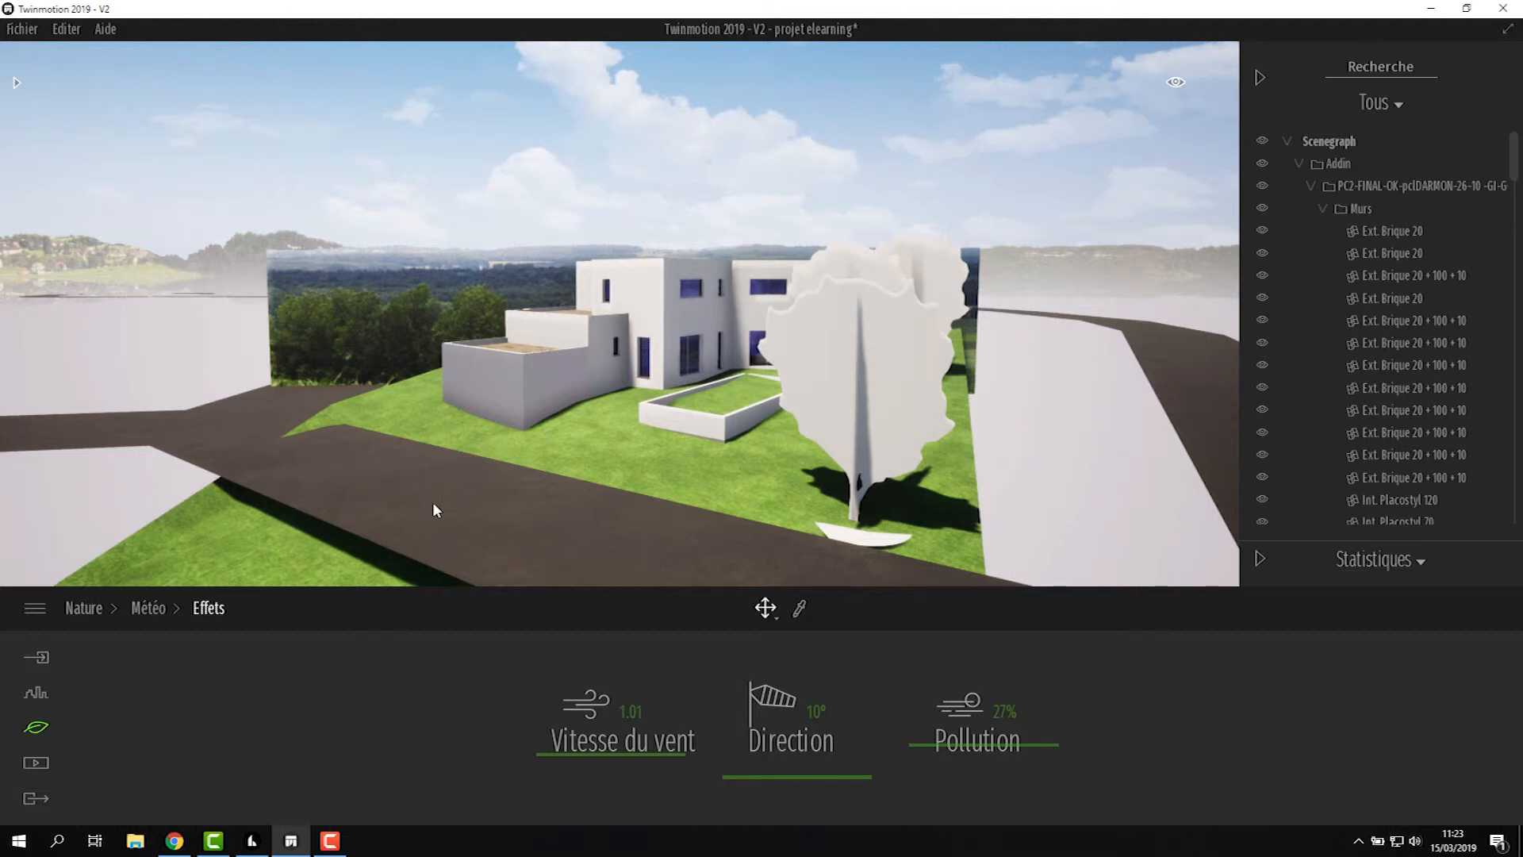
Select the landscape backdrop plane and move it farther behind the house.
{"action": "scroll", "coordinate": [476, 333], "scroll_direction": "up", "scroll_amount": 1}
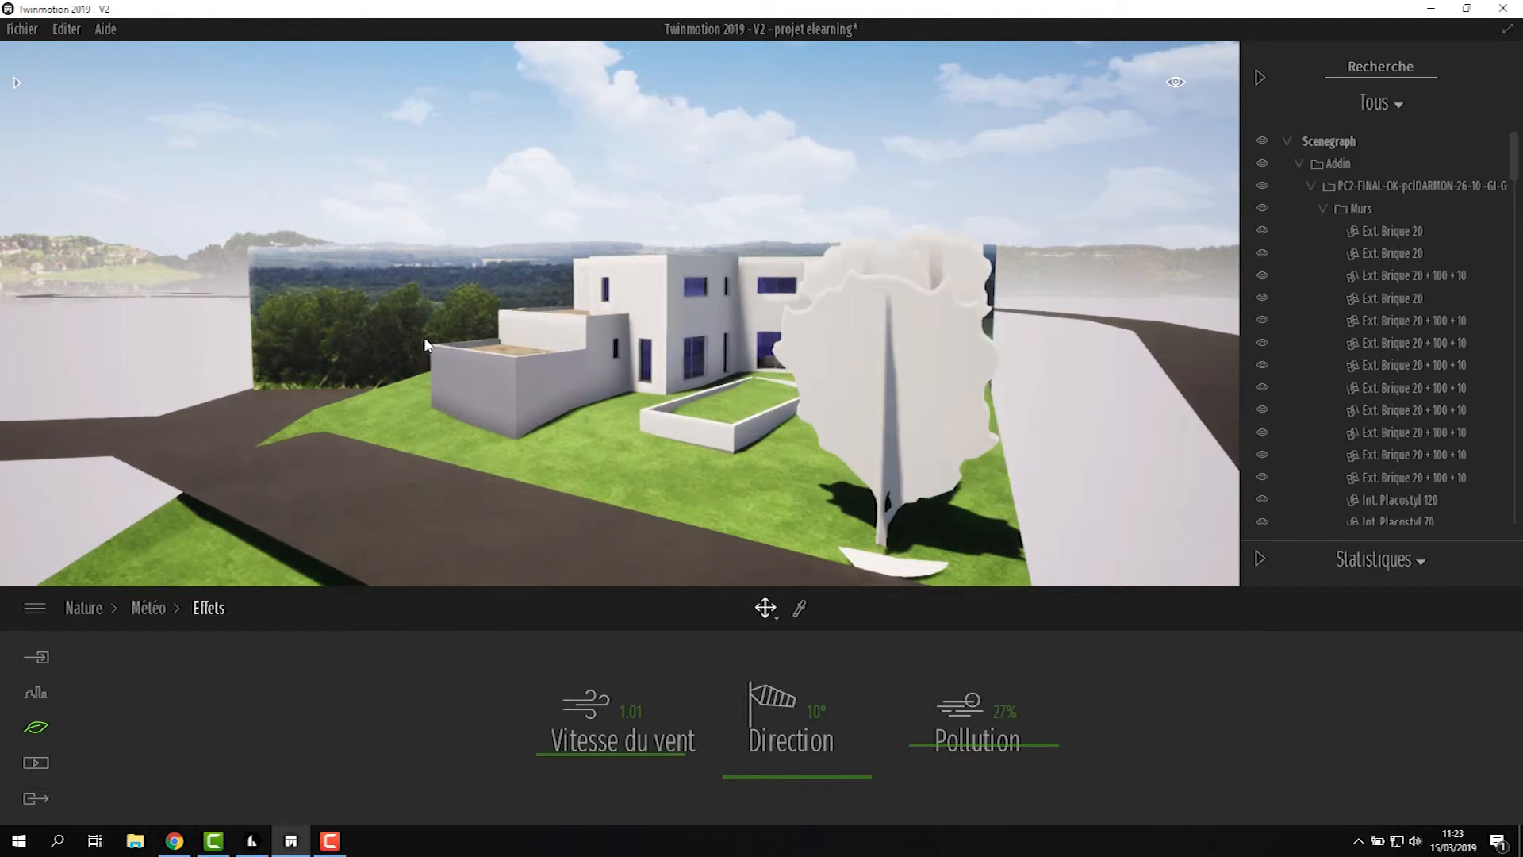
{"action": "scroll", "coordinate": [425, 339], "scroll_direction": "up", "scroll_amount": 4}
{"action": "middle_click_drag", "start_coordinate": [542, 410], "coordinate": [547, 411], "text": "shift"}
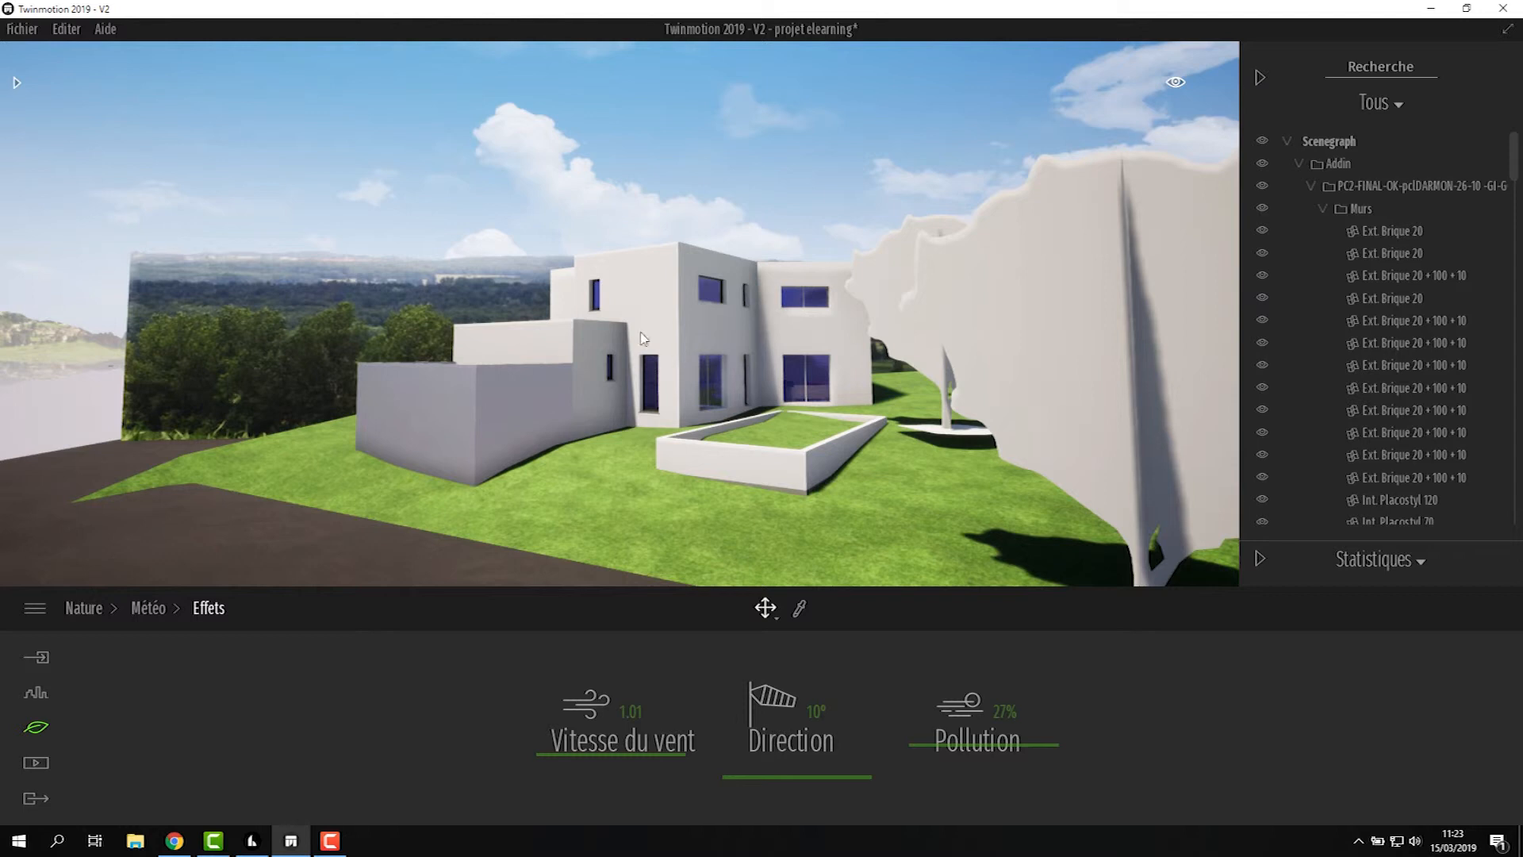
{"action": "middle_click_drag", "start_coordinate": [632, 357], "coordinate": [698, 445], "text": "shift"}
{"action": "middle_click_drag", "start_coordinate": [619, 328], "coordinate": [586, 325], "text": "shift"}
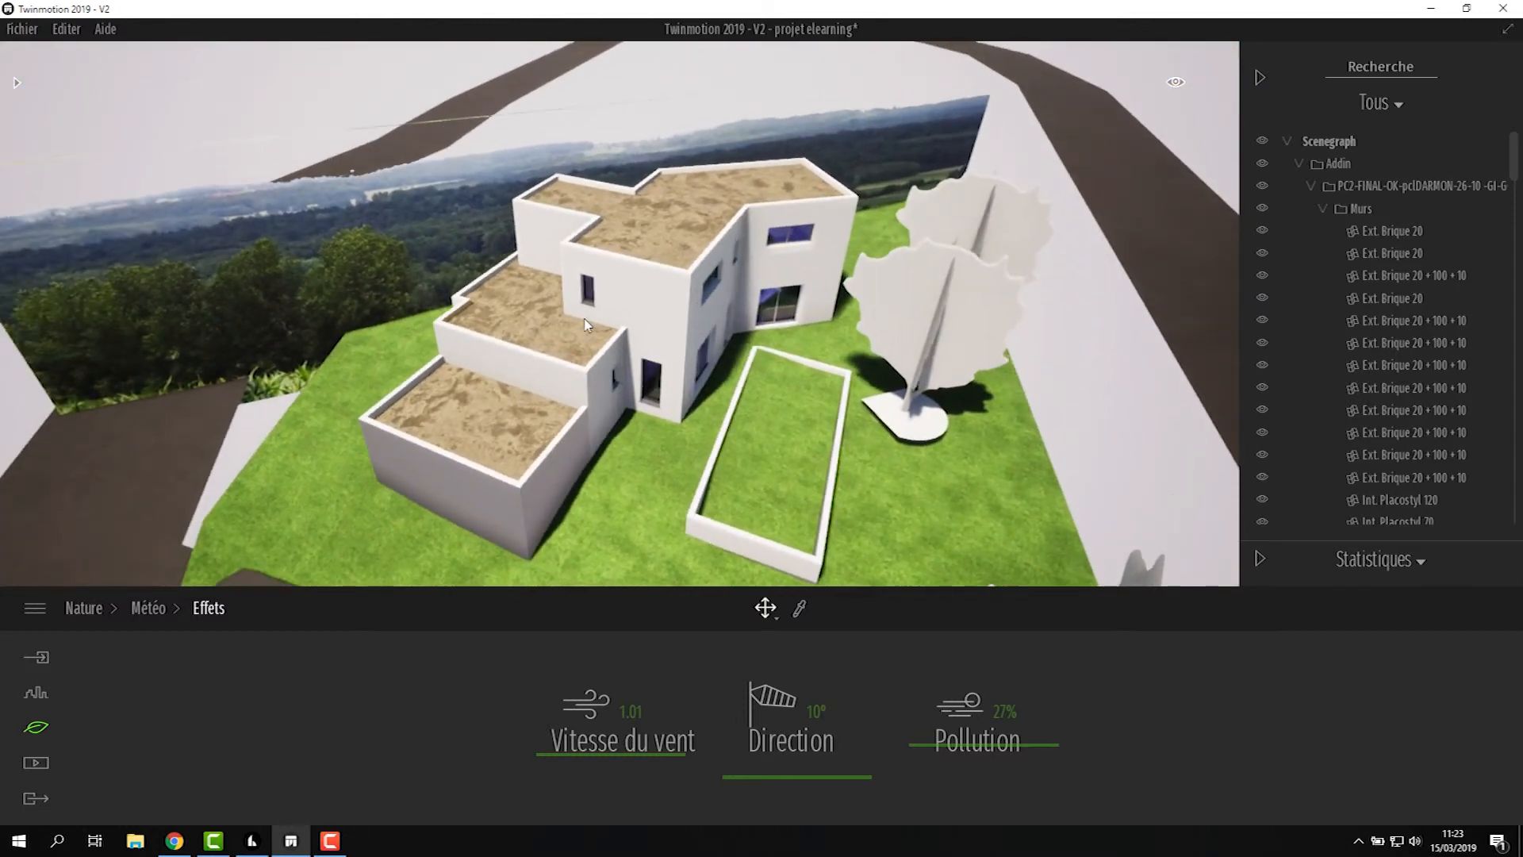
{"action": "left_click", "coordinate": [330, 276]}
{"action": "left_click_drag", "start_coordinate": [597, 237], "coordinate": [584, 277]}
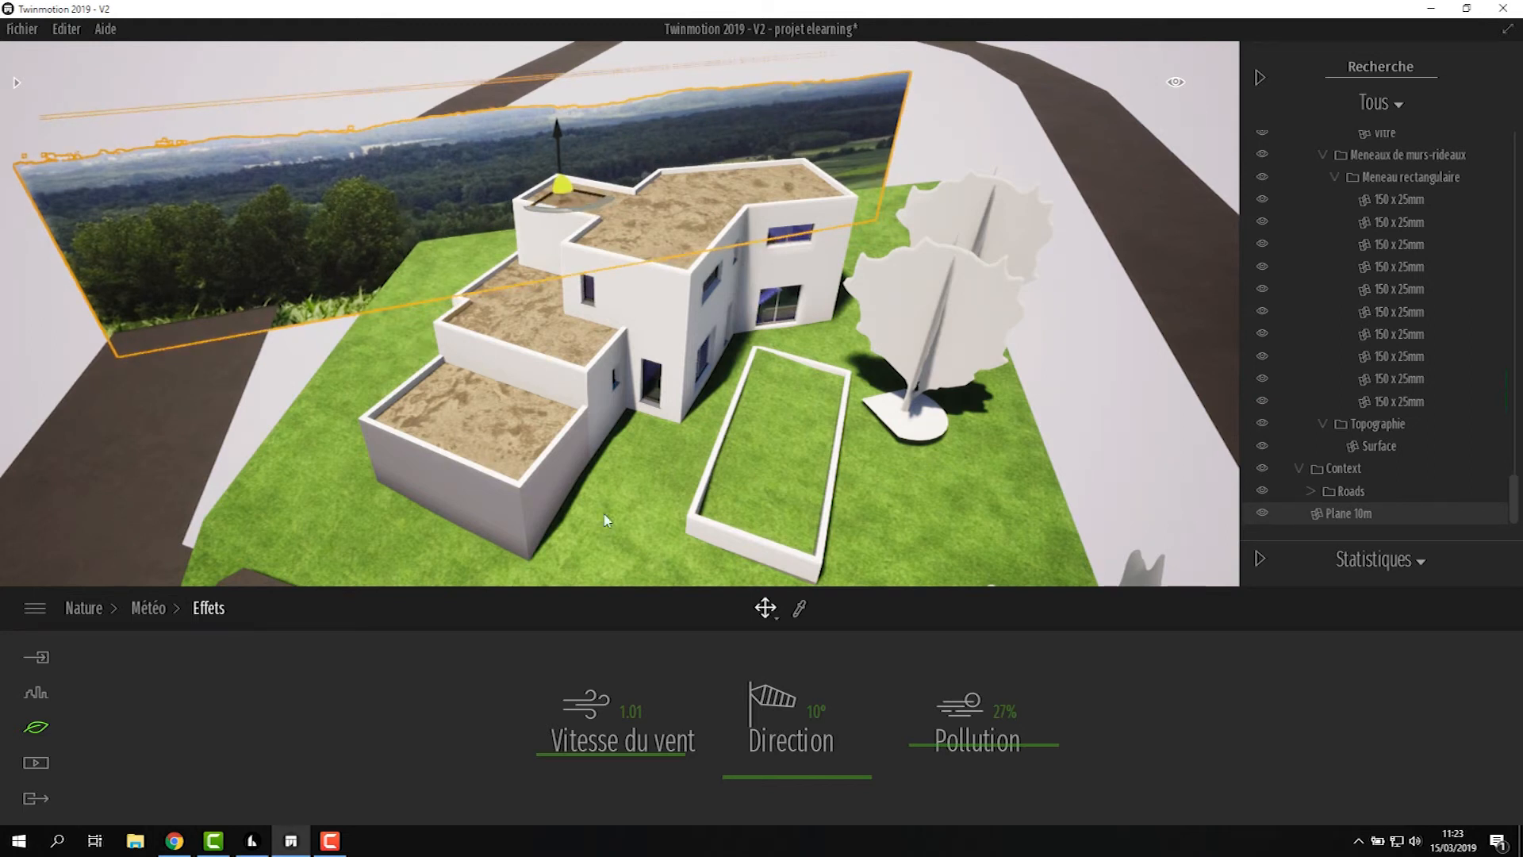
Try a pollution level of 60% while viewing the house and landscape backdrop from near ground level.
{"action": "middle_click_drag", "start_coordinate": [458, 330], "coordinate": [428, 353]}
{"action": "mouse_move", "coordinate": [570, 304]}
{"action": "middle_mouse_down", "text": "shift"}
{"action": "mouse_move", "coordinate": [559, 319]}
{"action": "mouse_move", "coordinate": [571, 298]}
{"action": "middle_mouse_up", "text": "shift"}
{"action": "left_click_drag", "start_coordinate": [1001, 750], "coordinate": [1006, 699]}
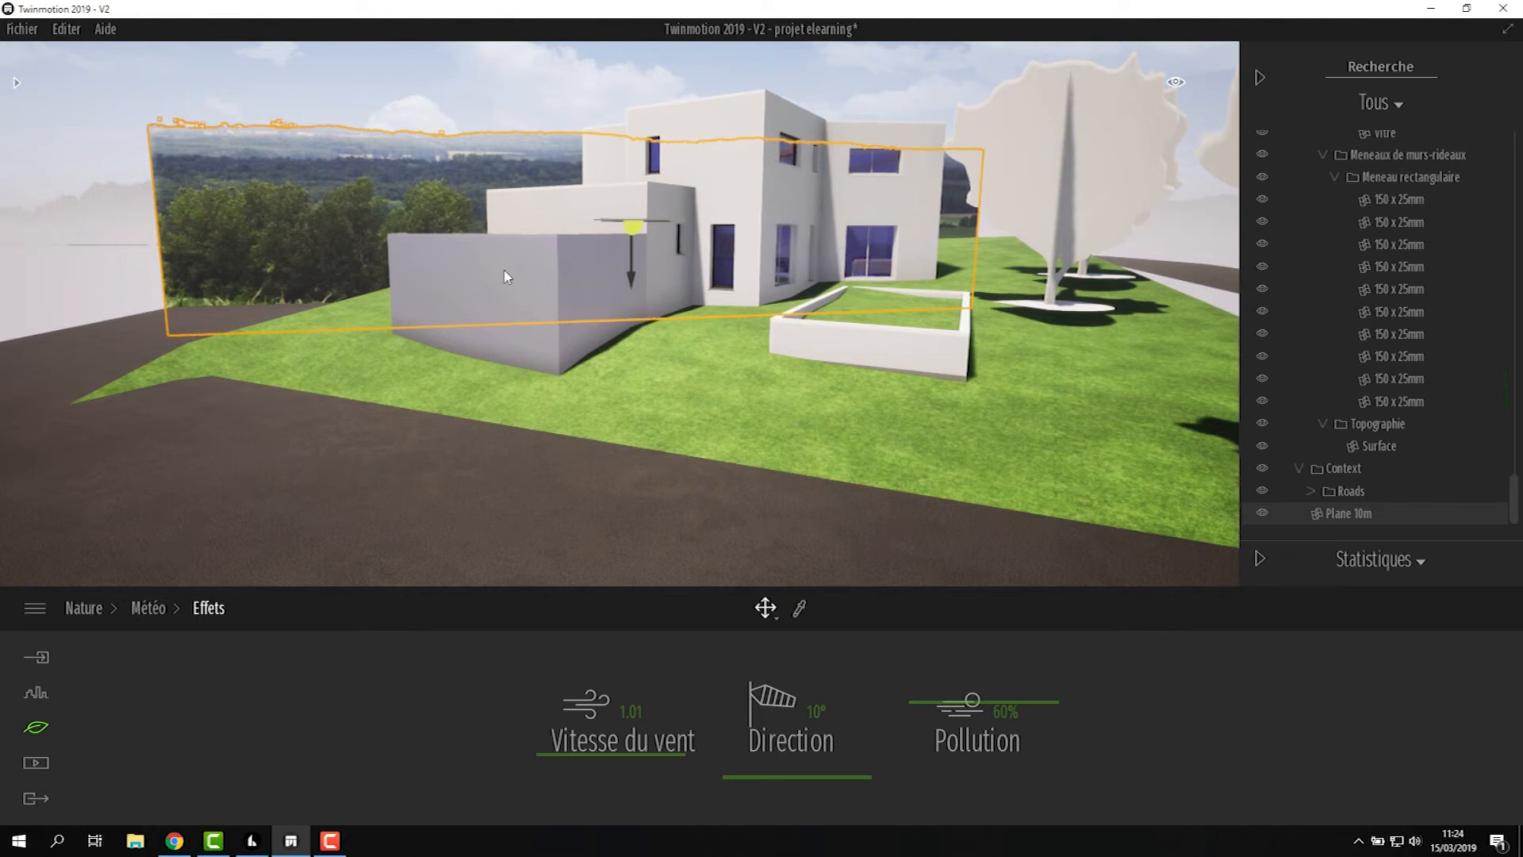
Recall the camera view of the saved image "cam base" and exit the media while keeping that viewpoint.
{"action": "left_click", "coordinate": [50, 761]}
{"action": "left_click", "coordinate": [512, 726]}
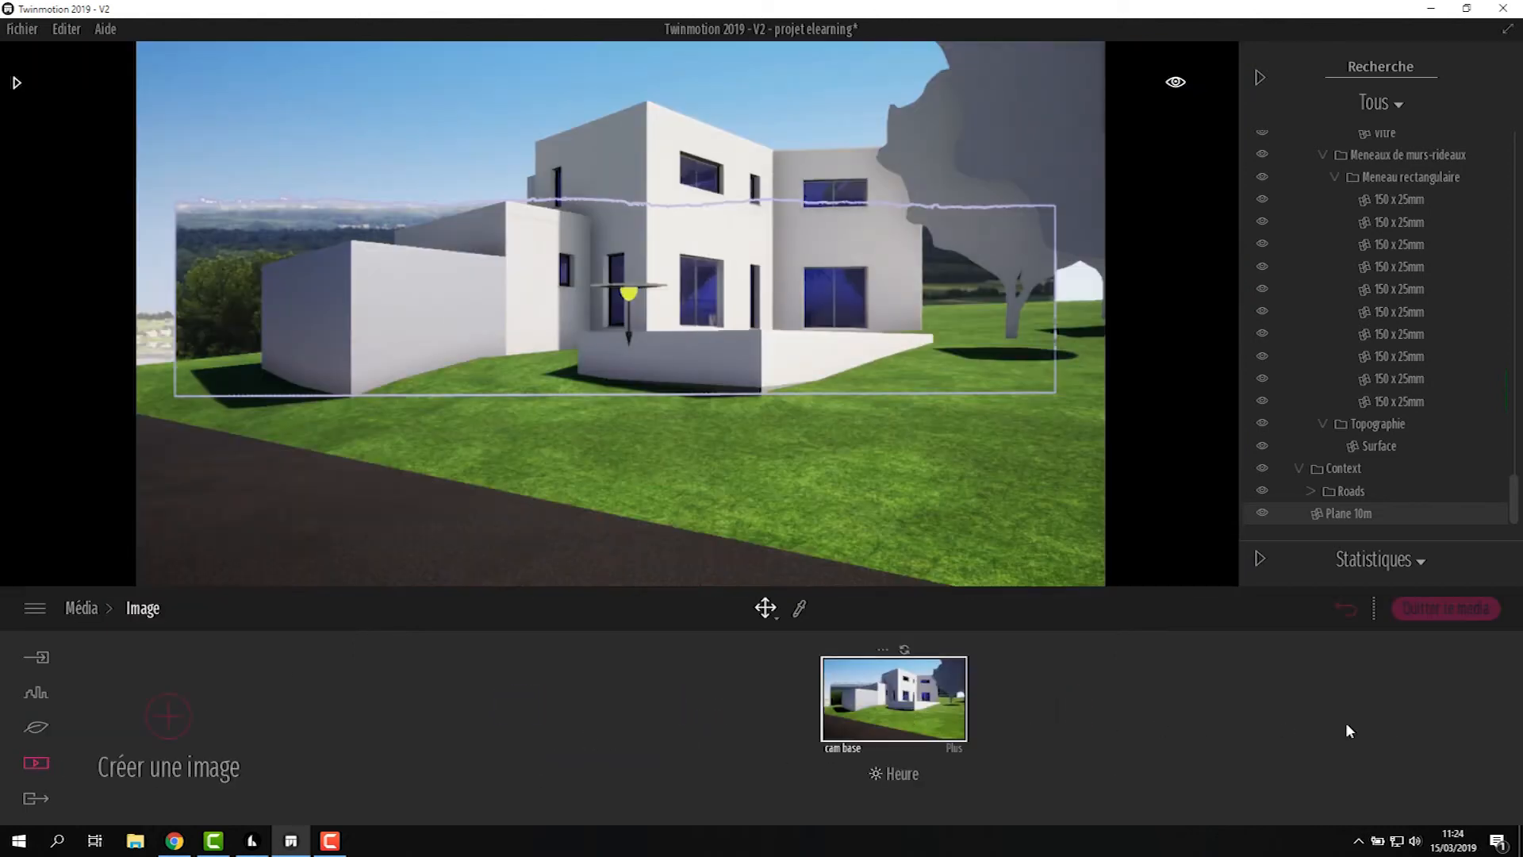
{"action": "left_click", "coordinate": [1419, 609]}
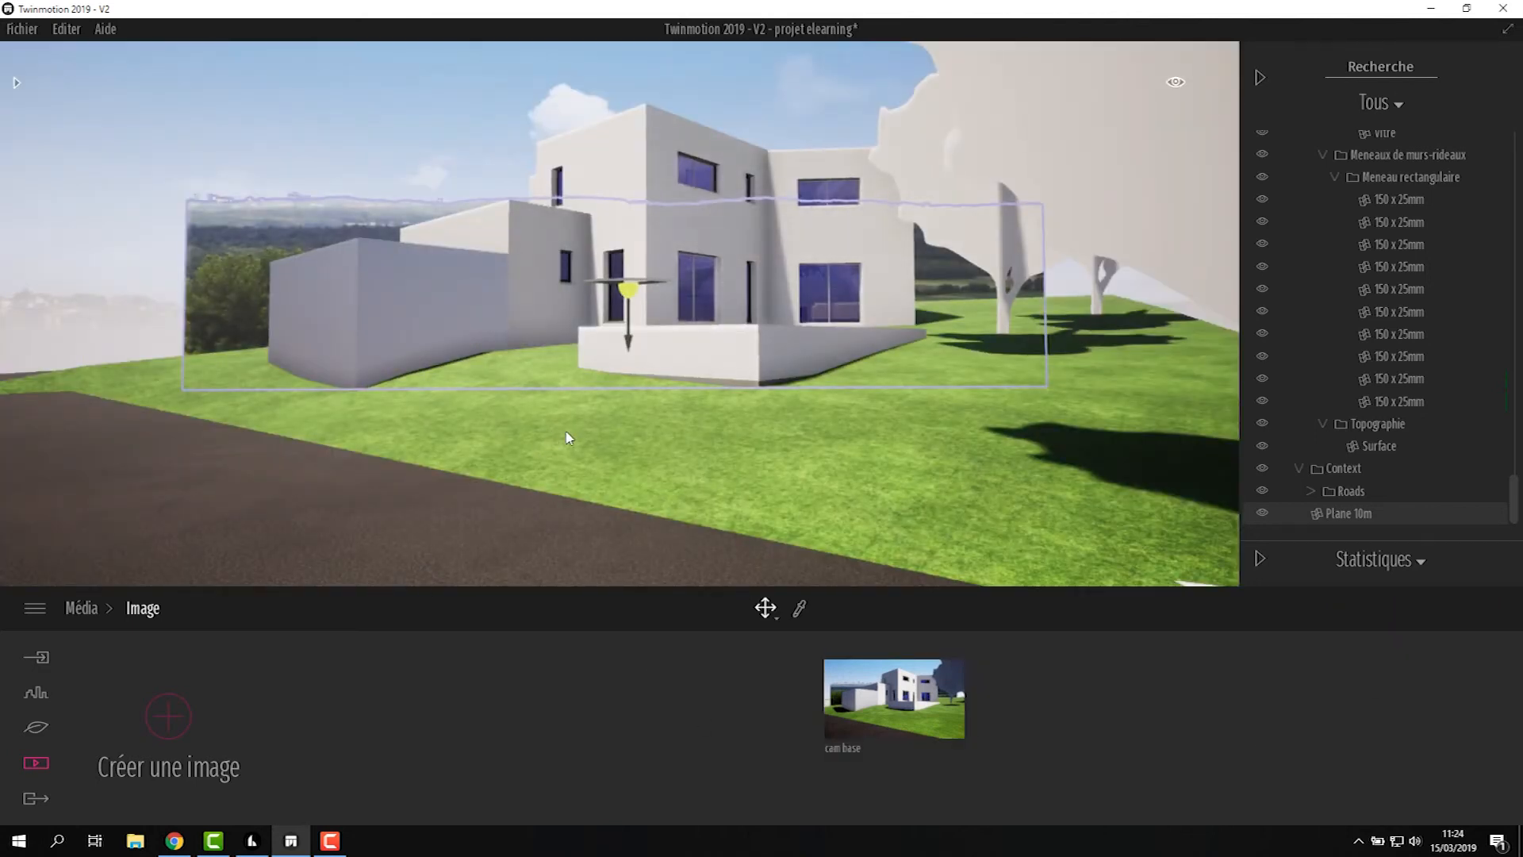
Reopen the weather effects, compare pollution levels of 25% and 59% from this viewpoint, and set the pollution to 52%.
{"action": "left_click", "coordinate": [35, 726]}
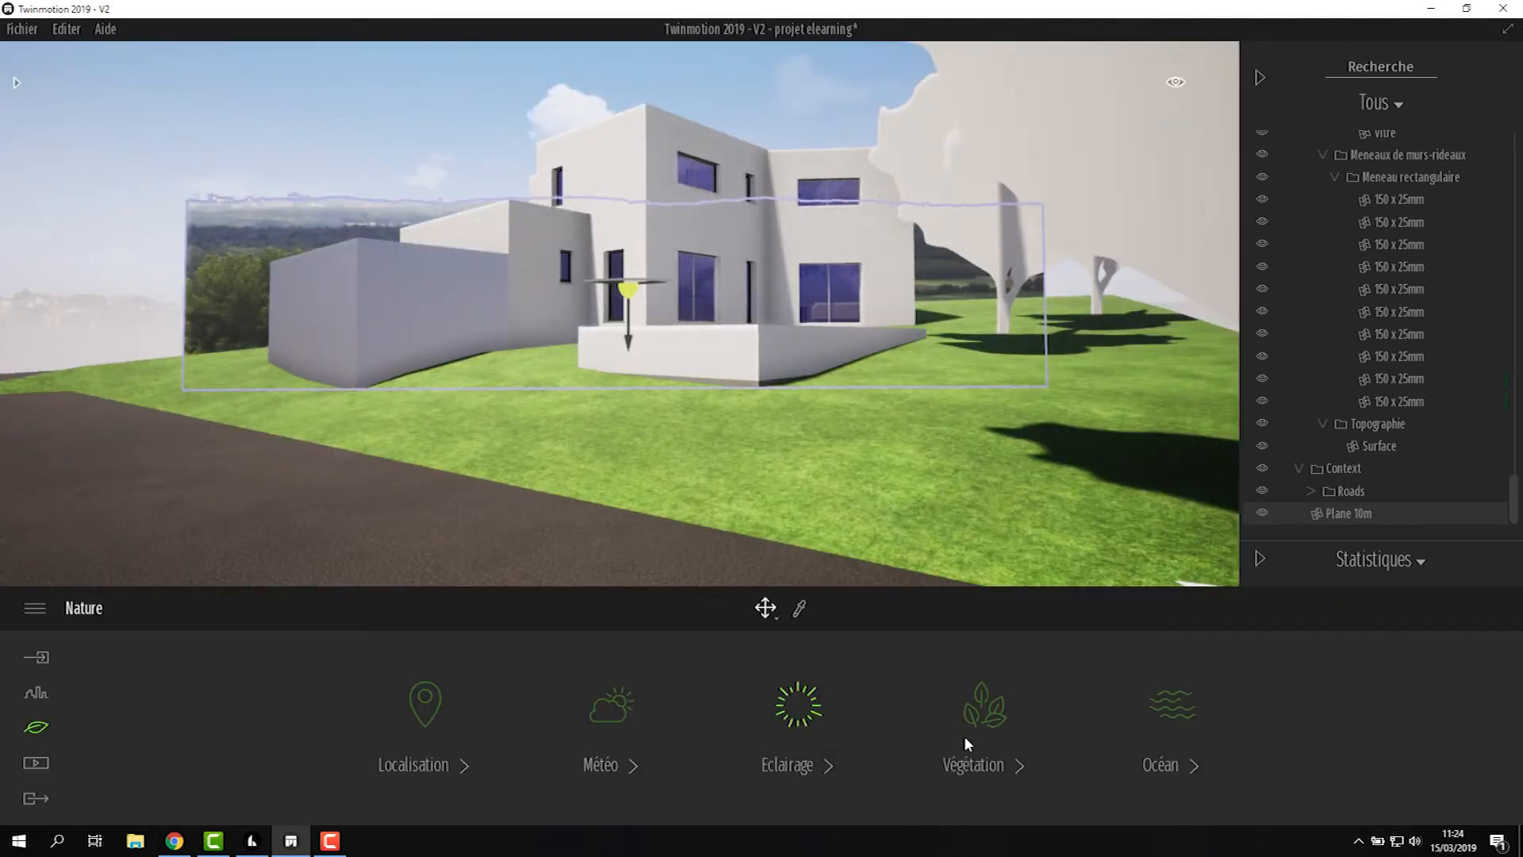
{"action": "left_click", "coordinate": [622, 735]}
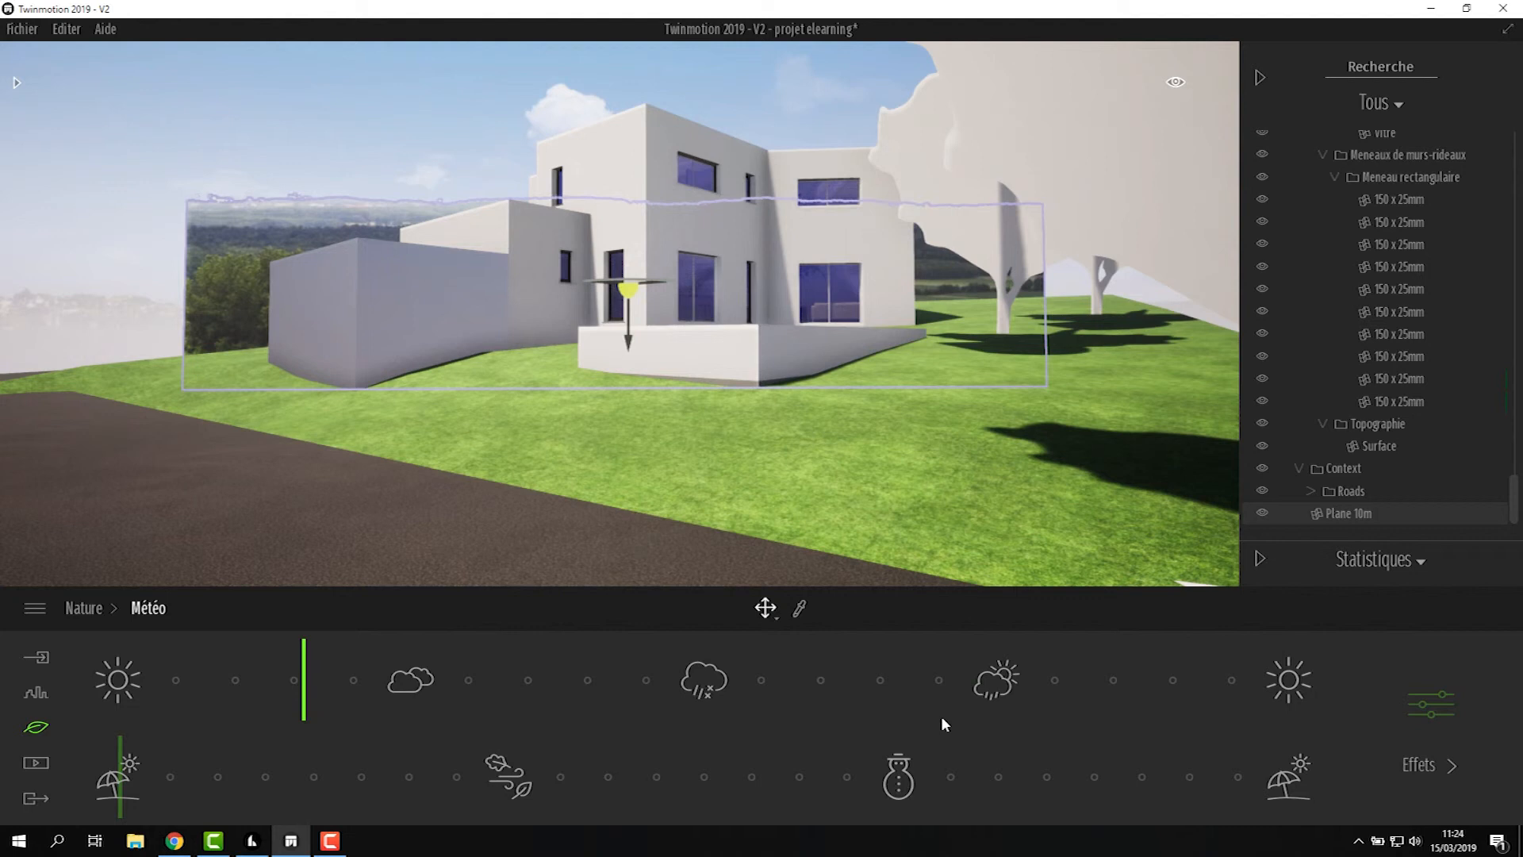
{"action": "left_click", "coordinate": [1468, 712]}
{"action": "left_click_drag", "start_coordinate": [983, 709], "coordinate": [951, 716]}
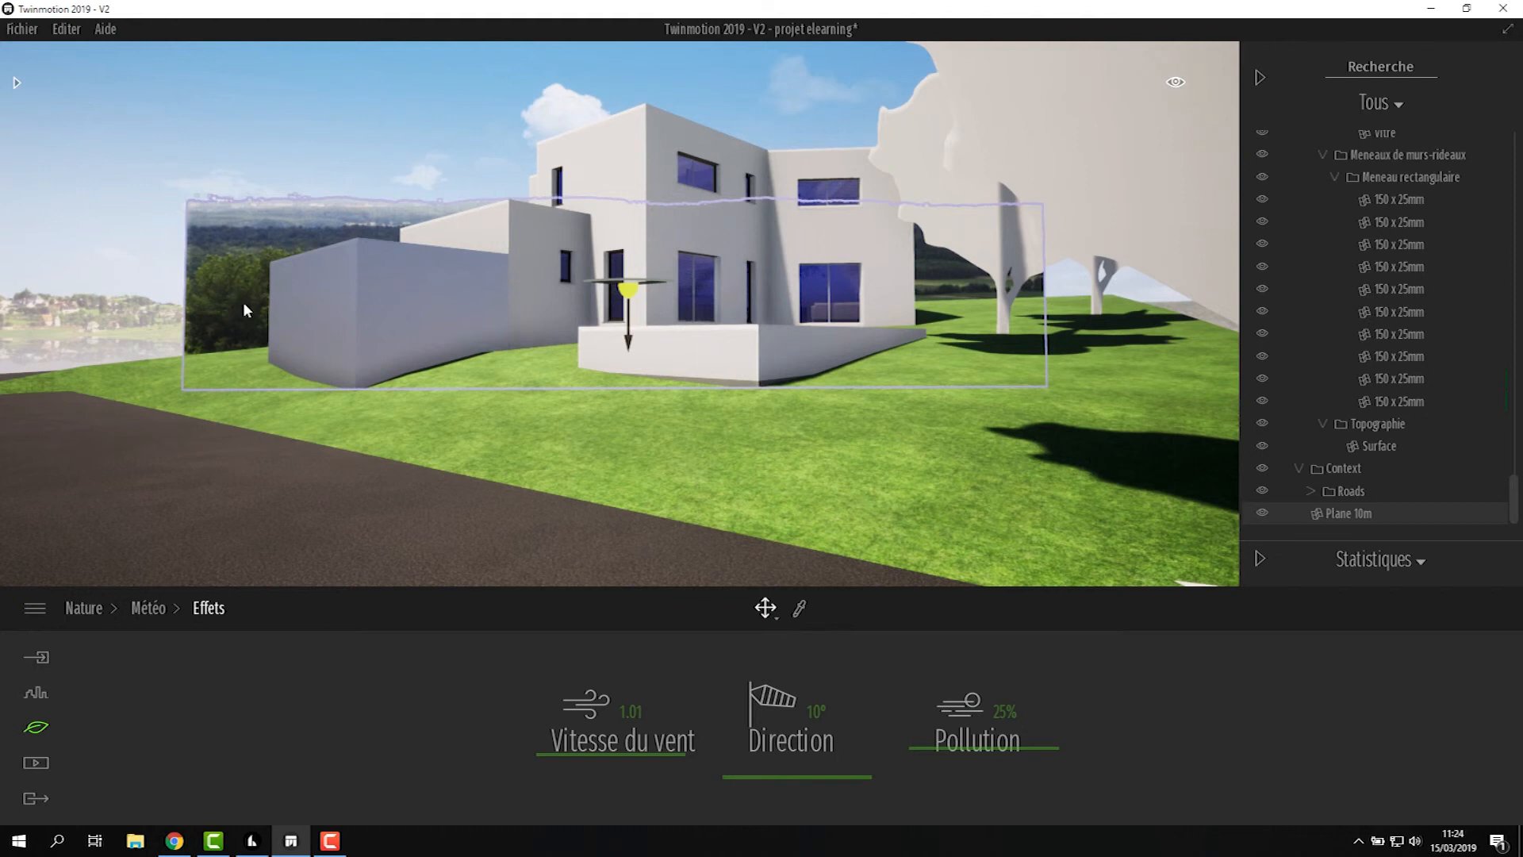
{"action": "left_click_drag", "start_coordinate": [1001, 755], "coordinate": [1014, 703]}
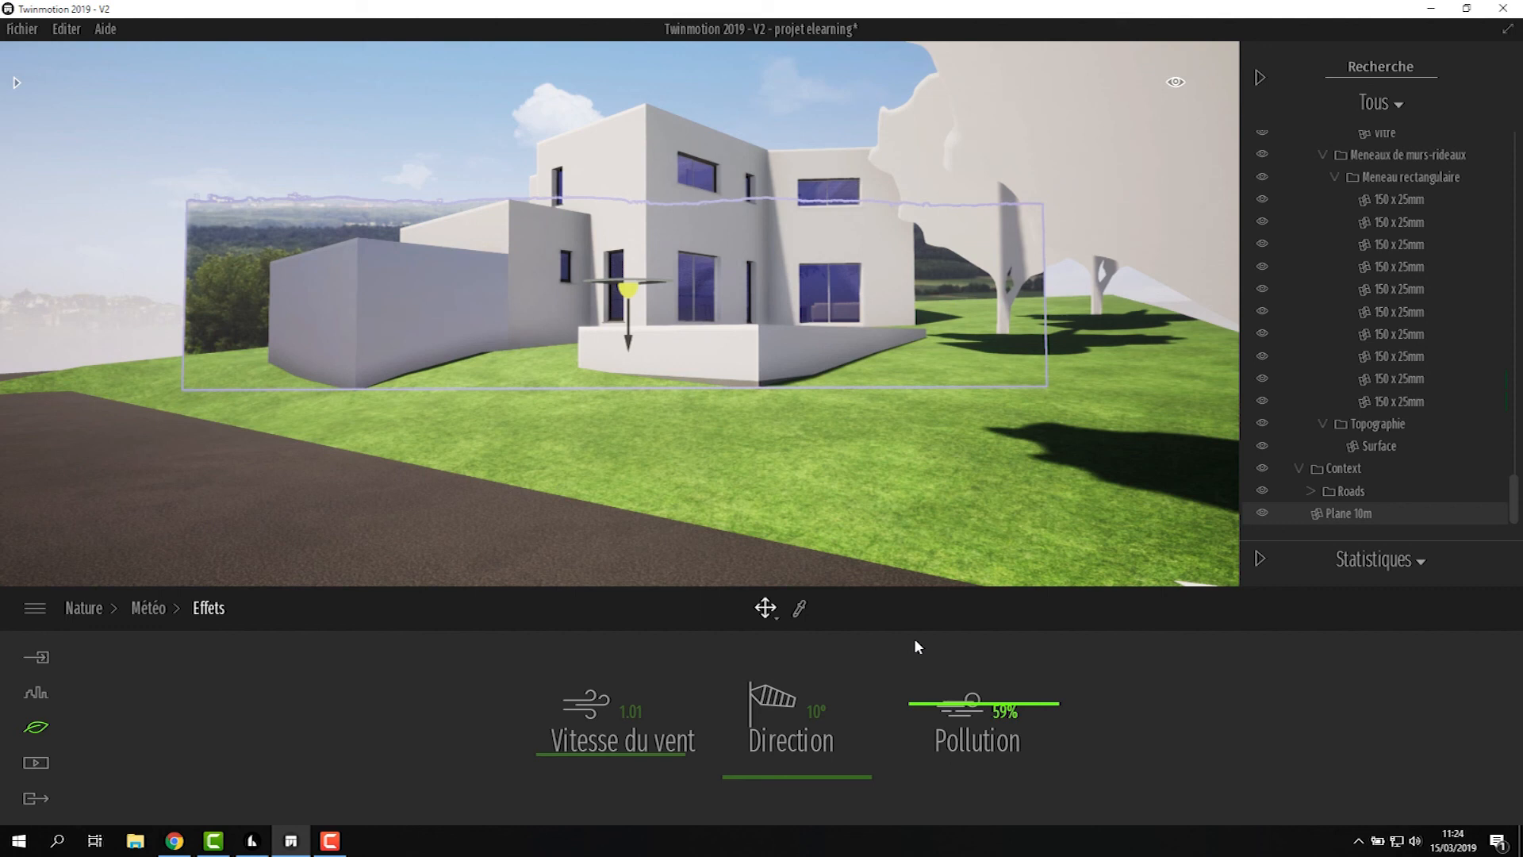
{"action": "left_click_drag", "start_coordinate": [949, 706], "coordinate": [949, 718]}
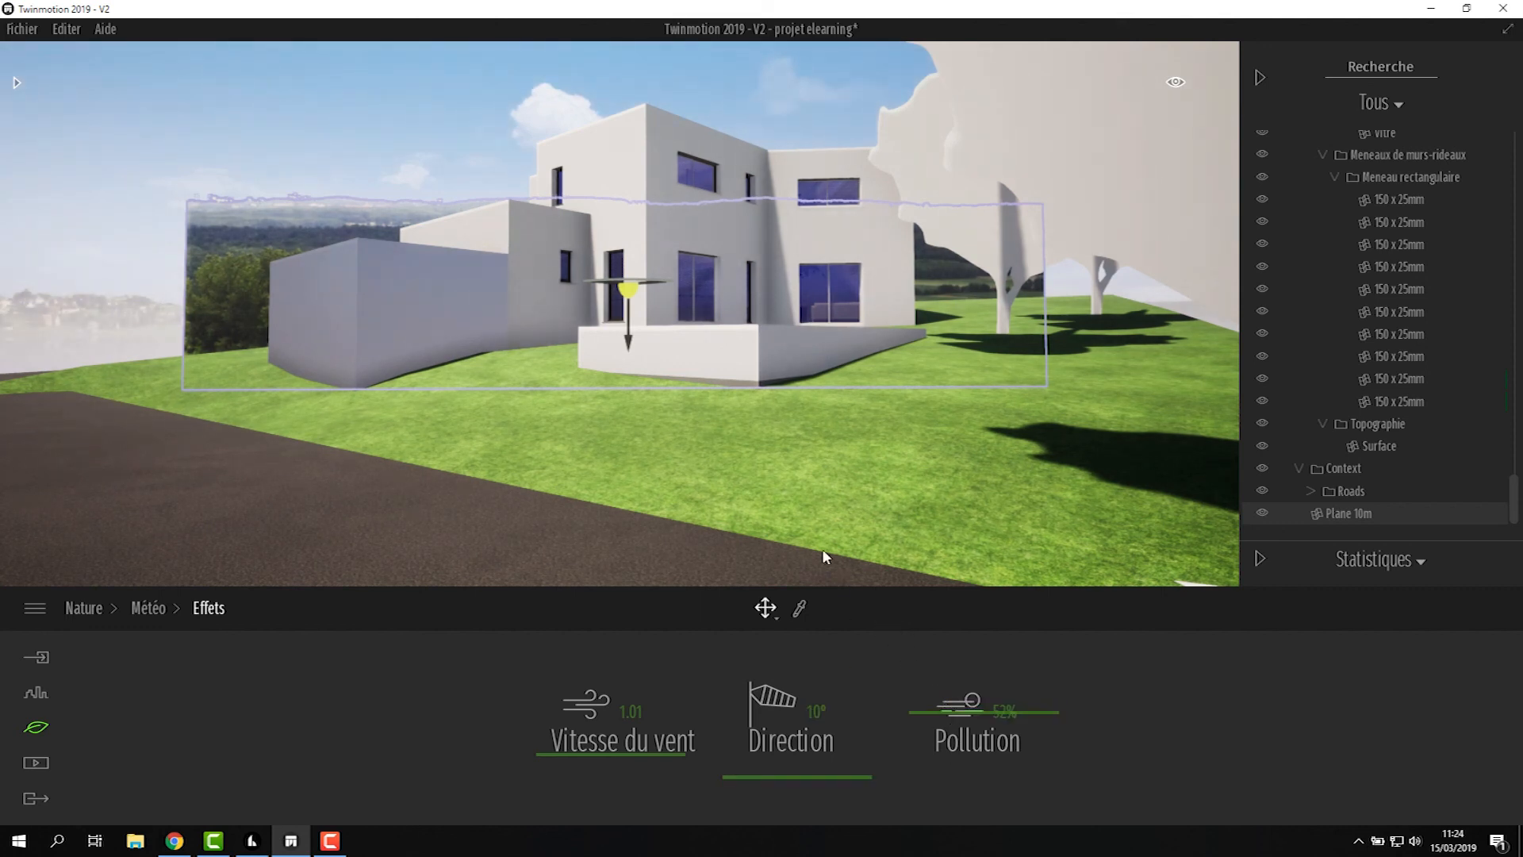